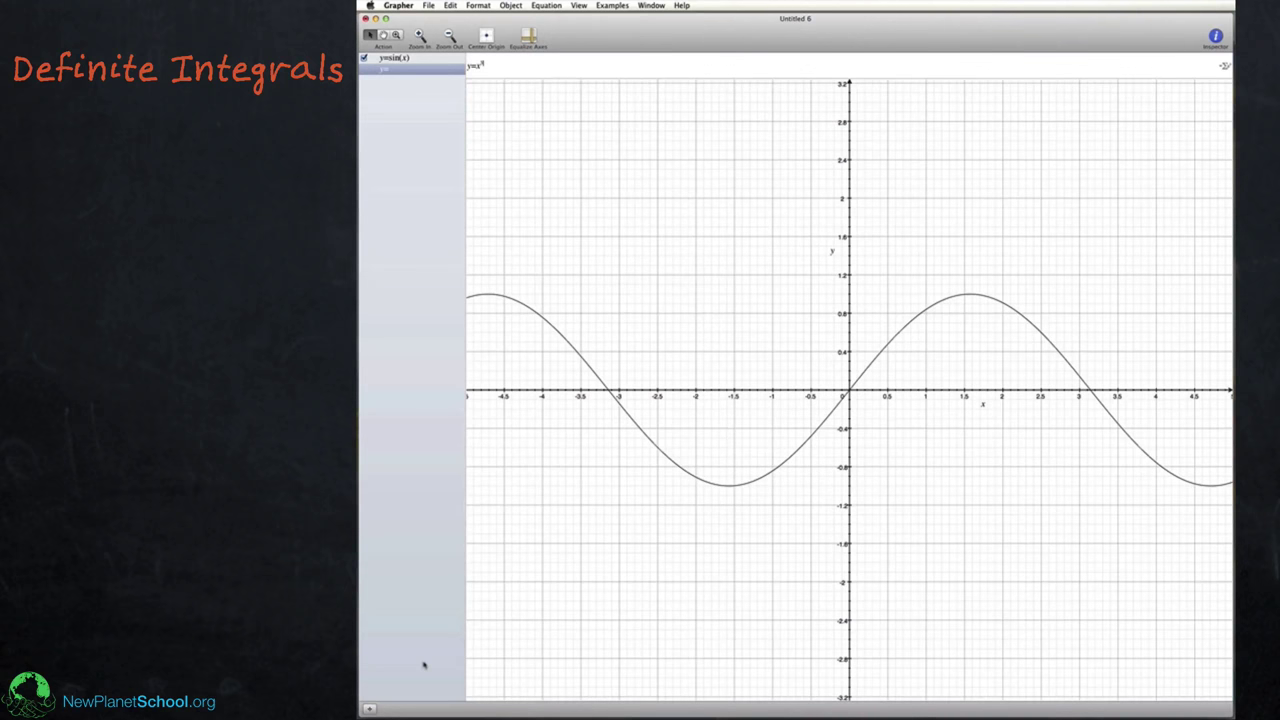
Complete the second equation as y = x³/3 and plot it alongside the sine curve
text(/)
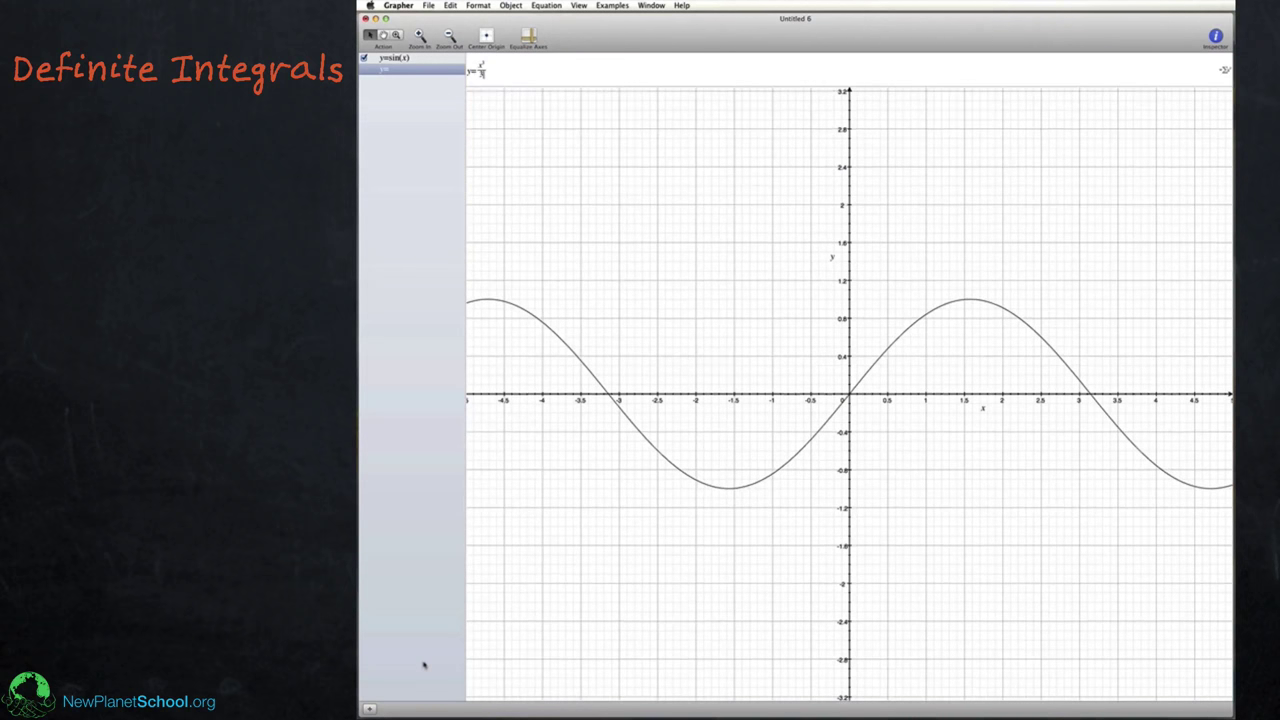
text(3)
key(Return)
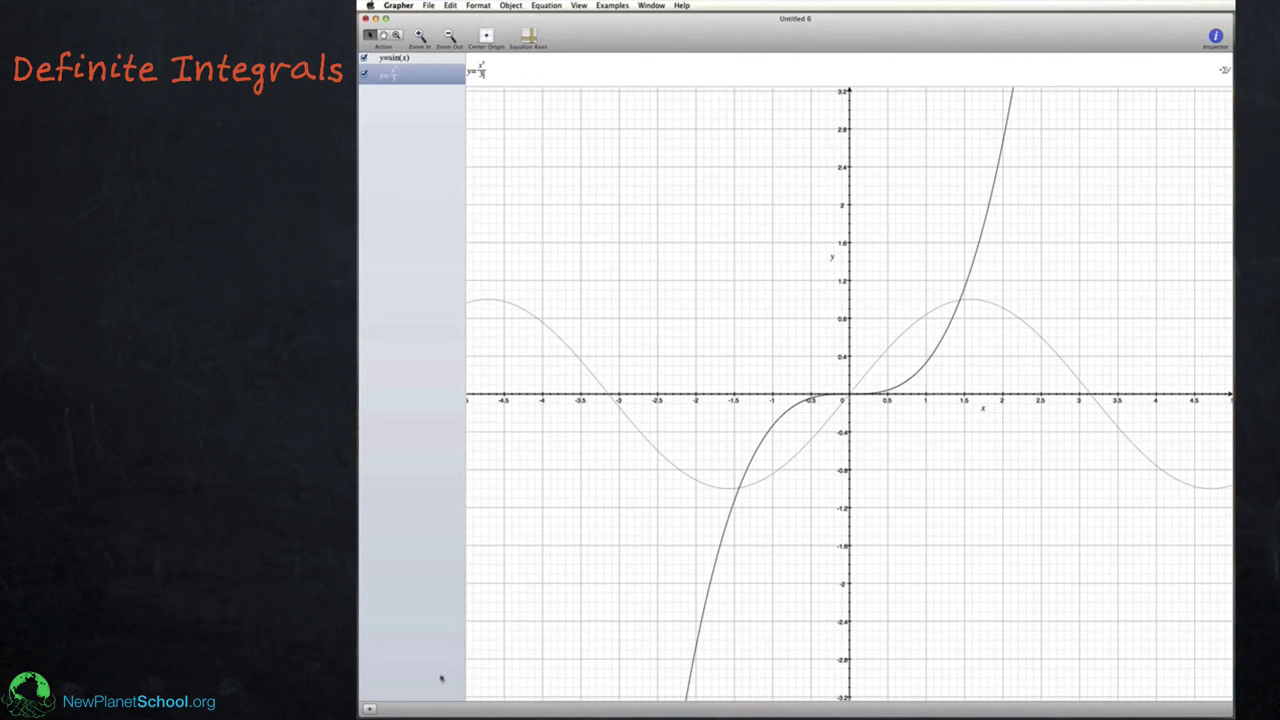
Set the line width of the y = x³/3 curve to 4.0
mouse_move(993, 193)
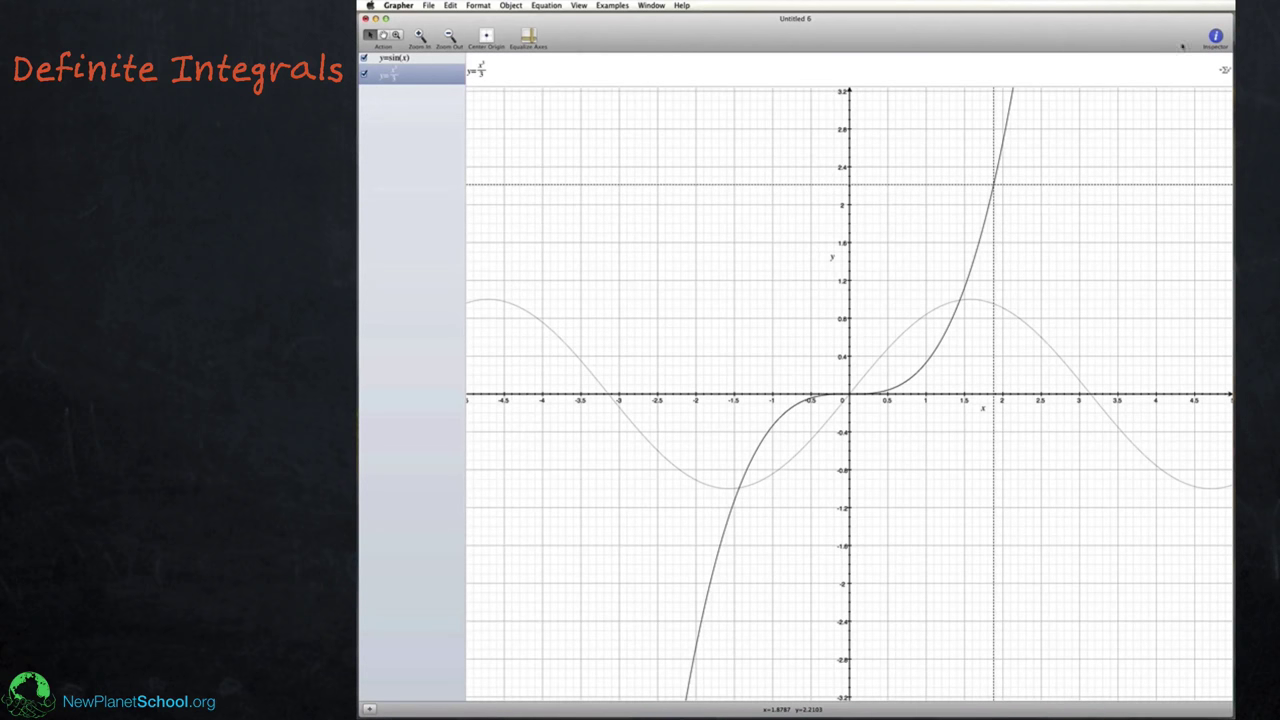
click(1215, 36)
click(633, 354)
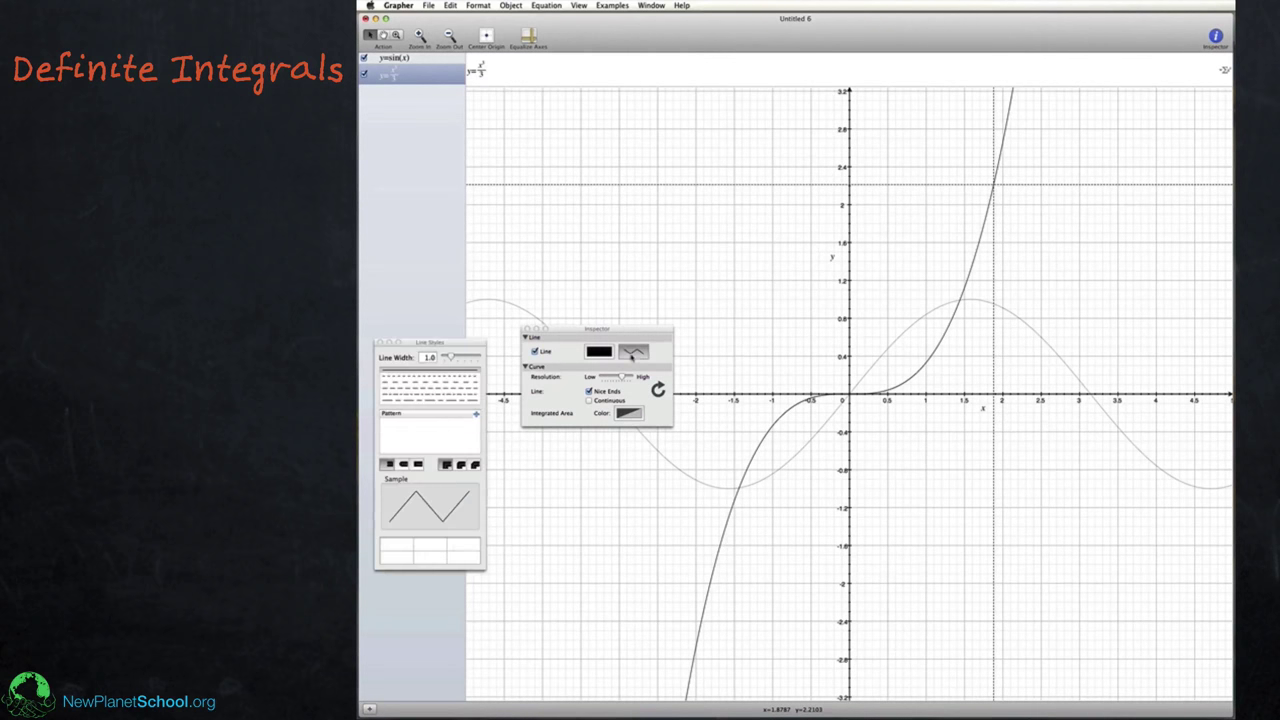
click(469, 359)
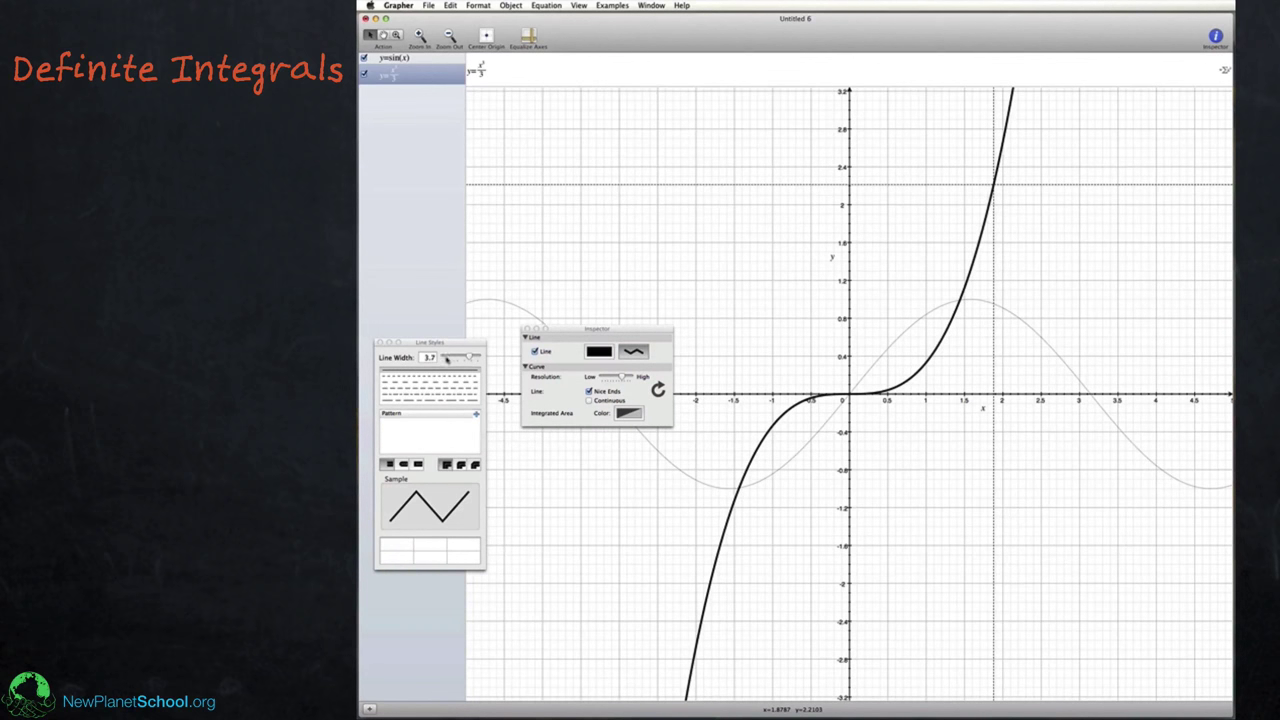
click(428, 357)
text(4)
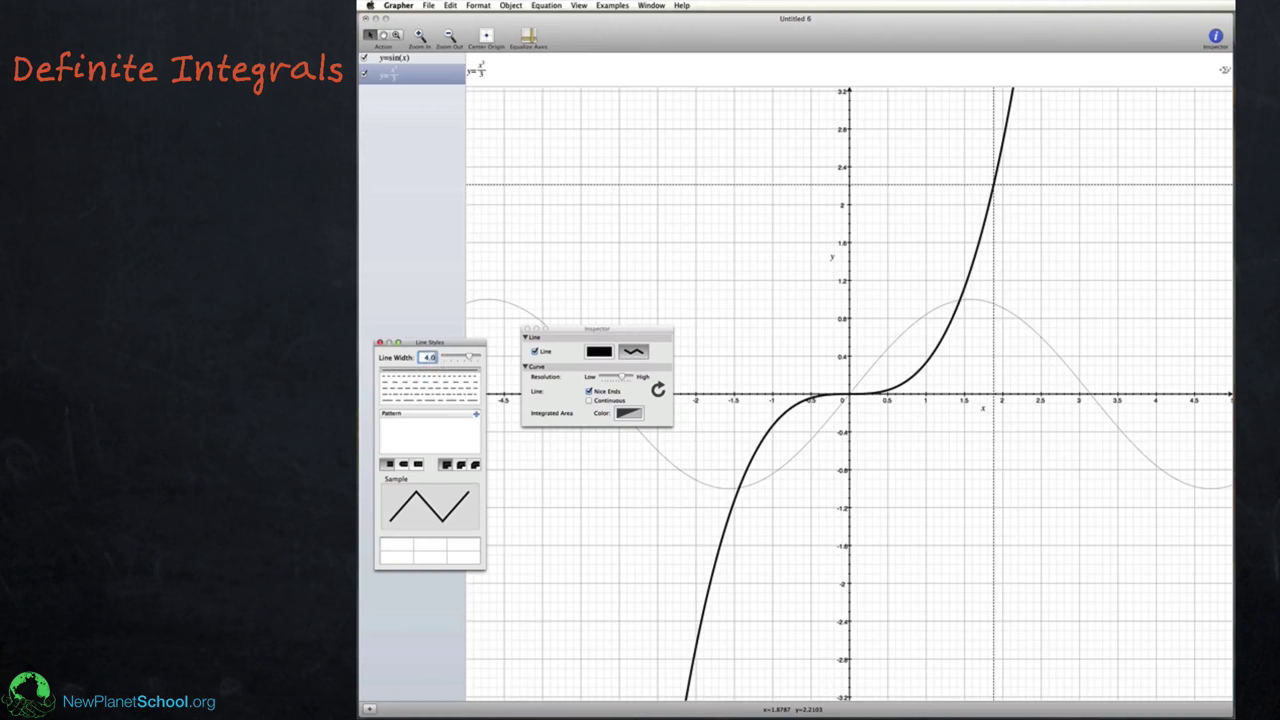
key(Return)
Set the line width of the y = sin(x) curve to 4.0
click(871, 370)
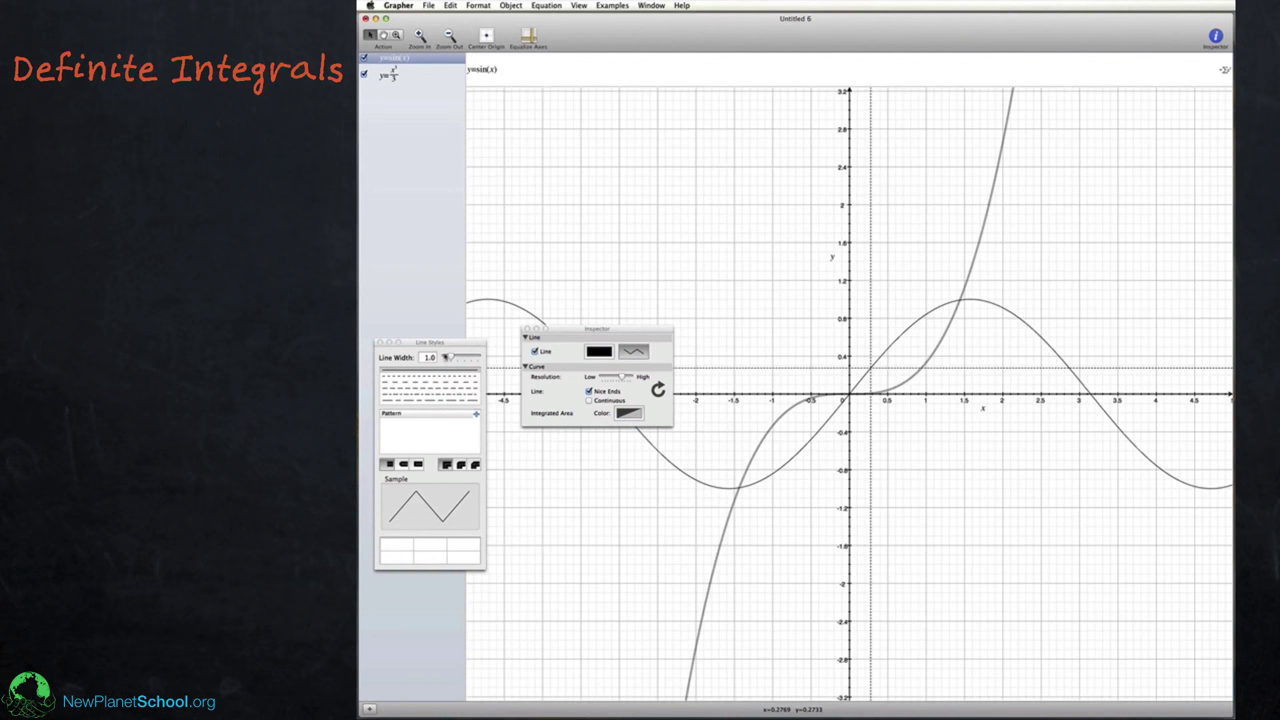
click(429, 357)
text(4)
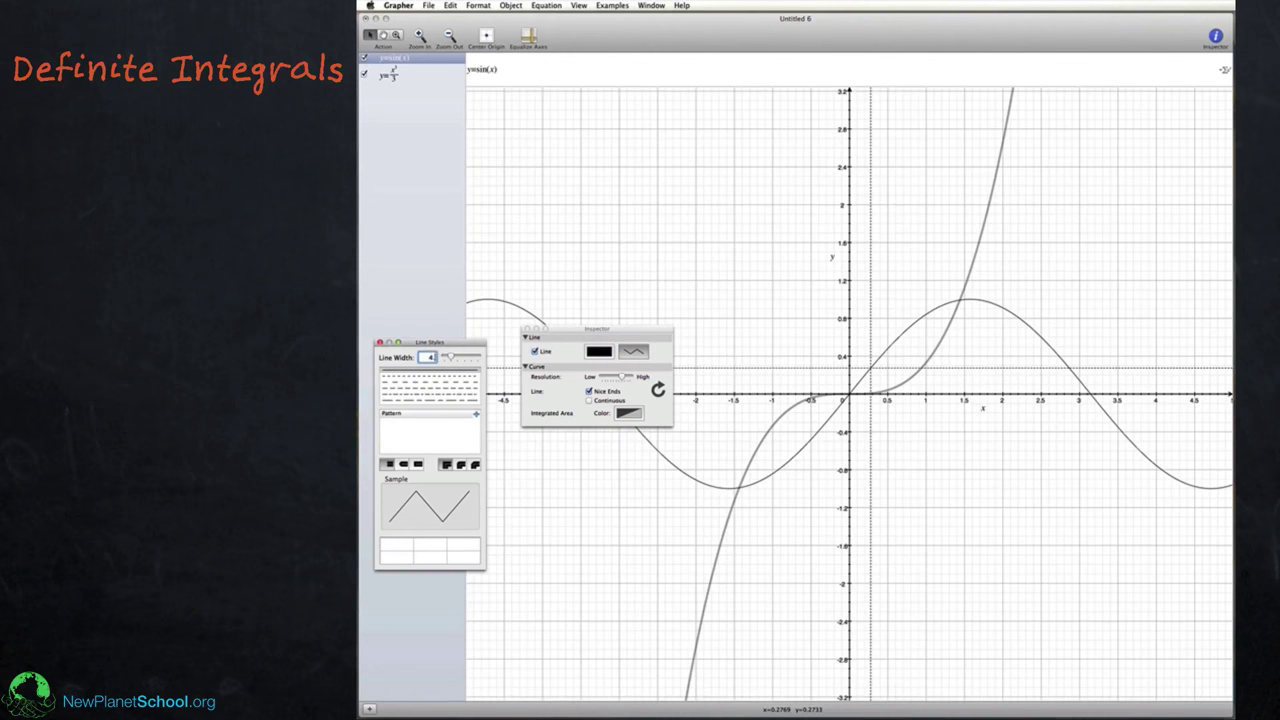
key(Return)
Change the sine curve's line color to the Eggplant crayon and close the color picker
click(601, 352)
click(489, 391)
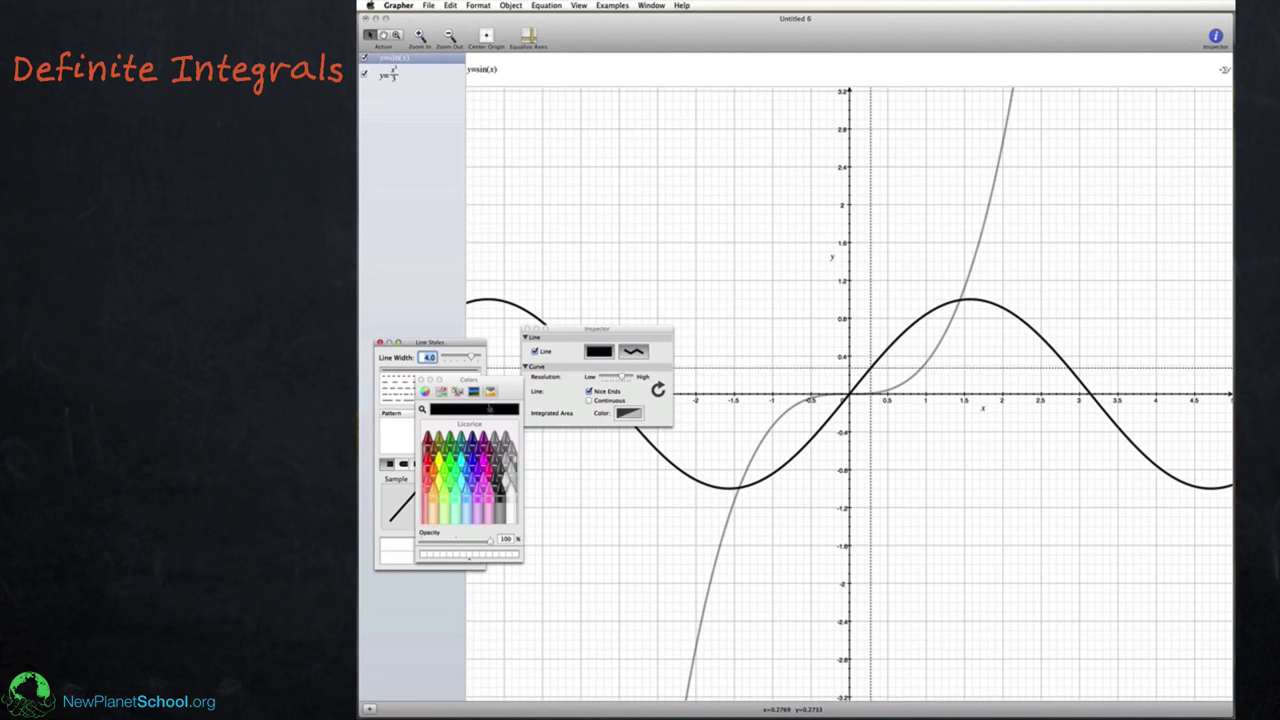
click(478, 451)
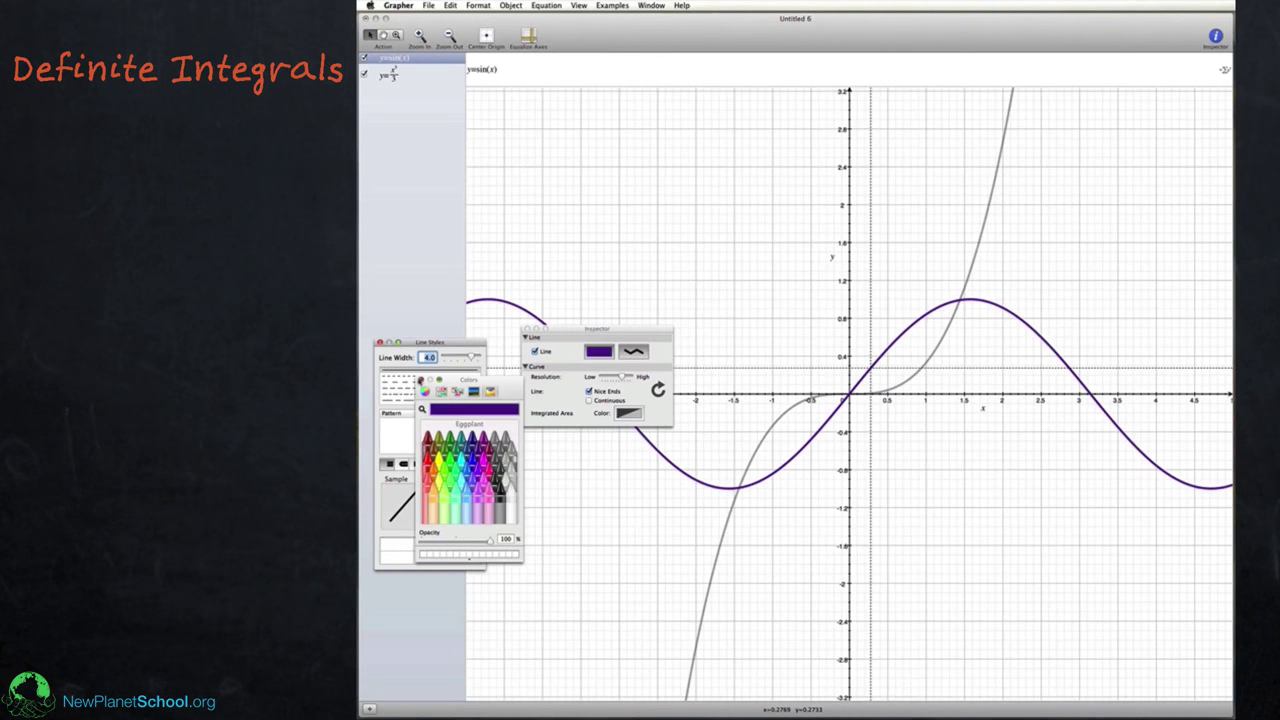
click(420, 381)
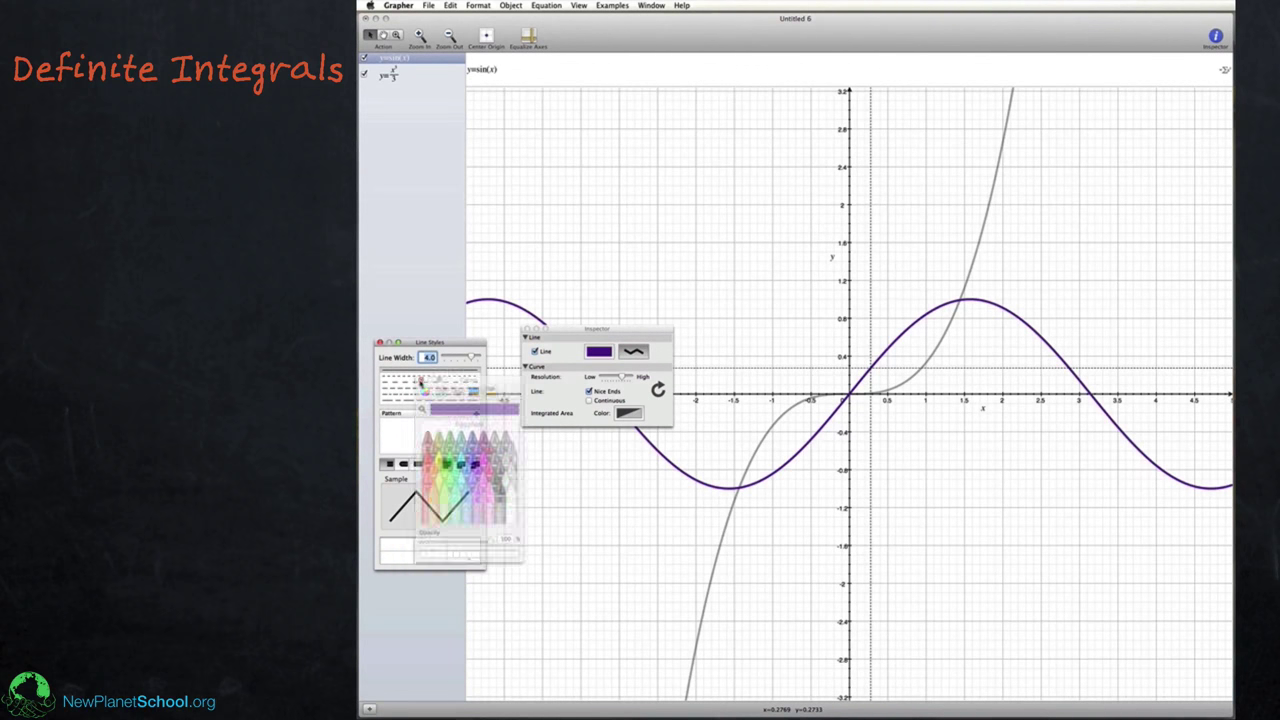
Change the y = x³/3 curve's line color to the Cayenne crayon and close the color picker
click(949, 327)
click(598, 352)
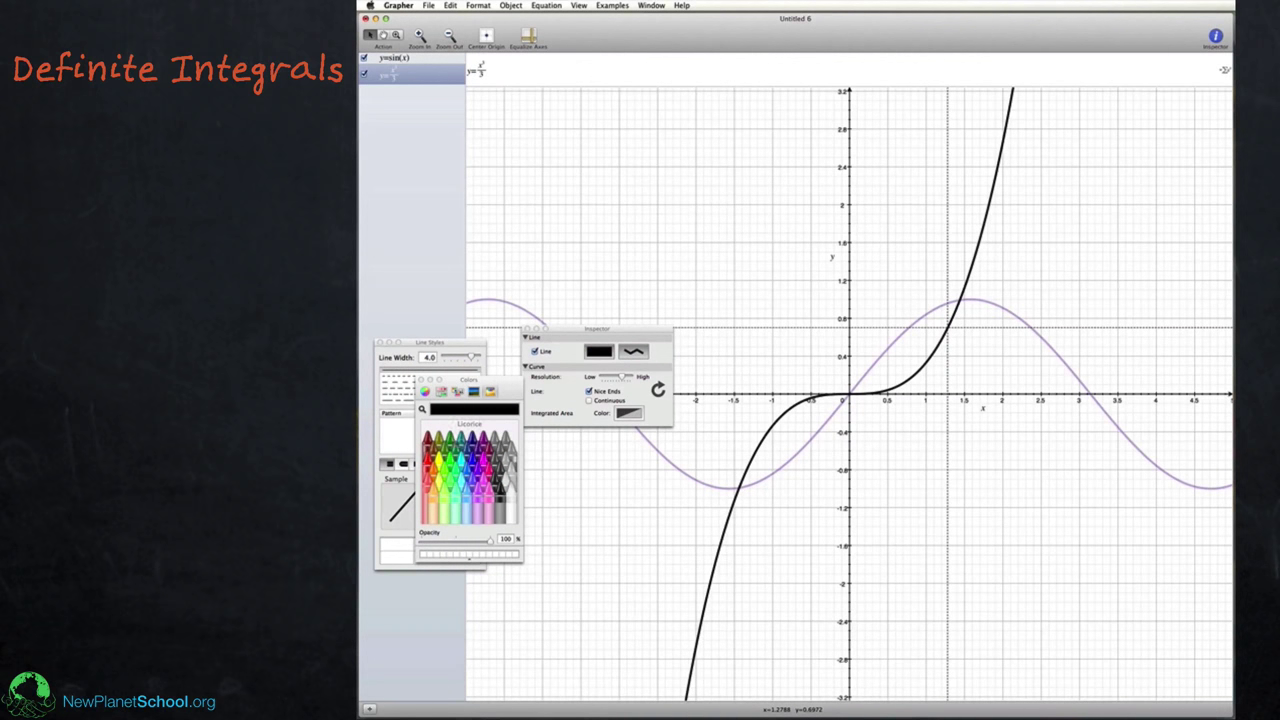
click(430, 442)
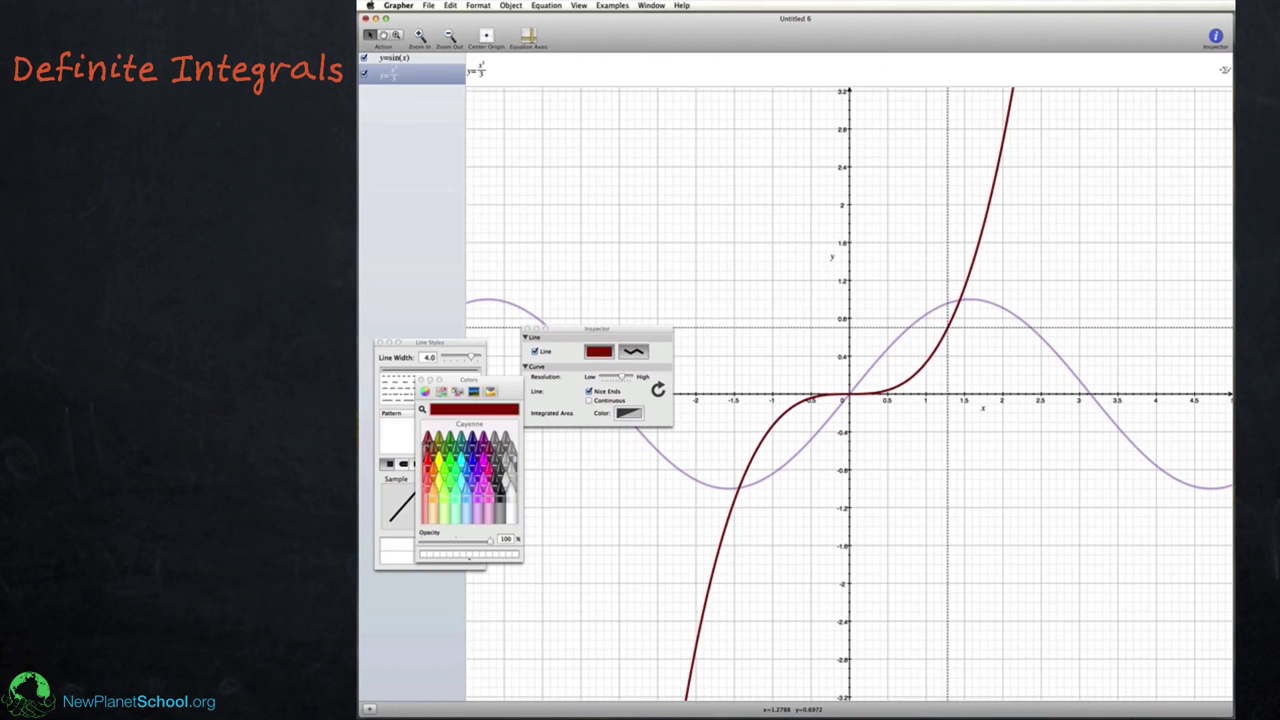
click(421, 380)
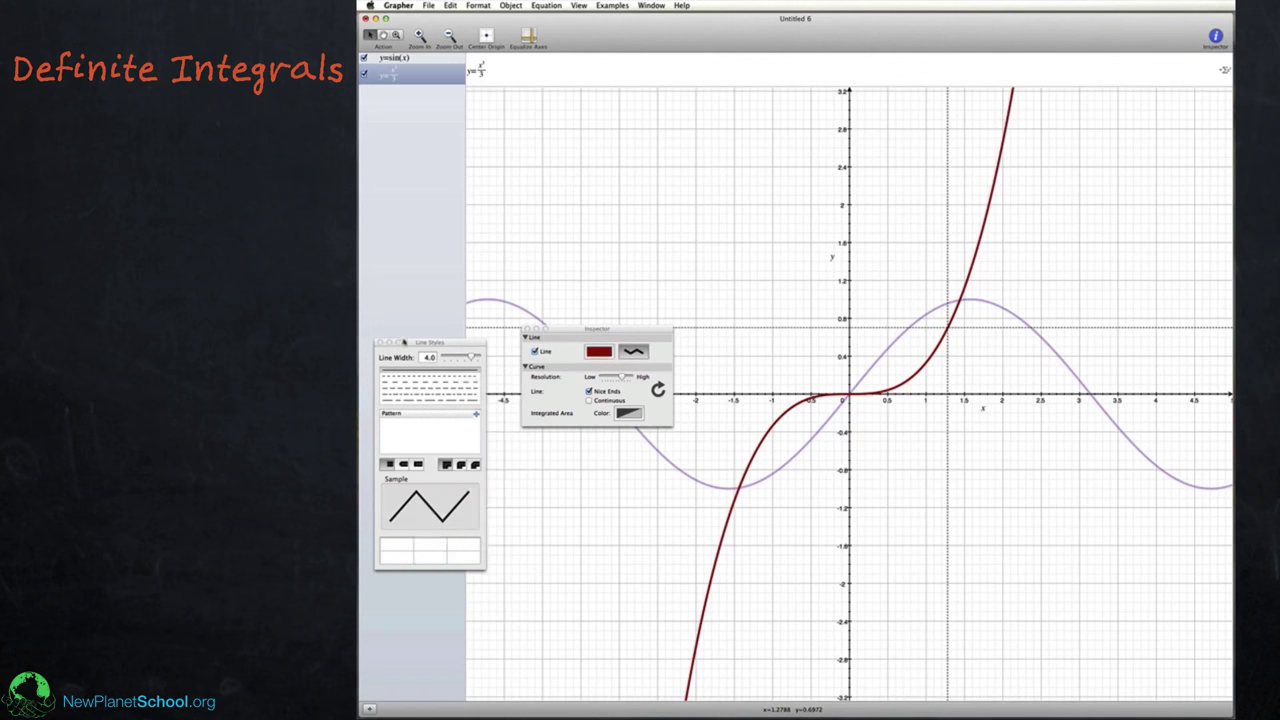
Close the Line Styles and Inspector windows and deselect the curve
click(379, 342)
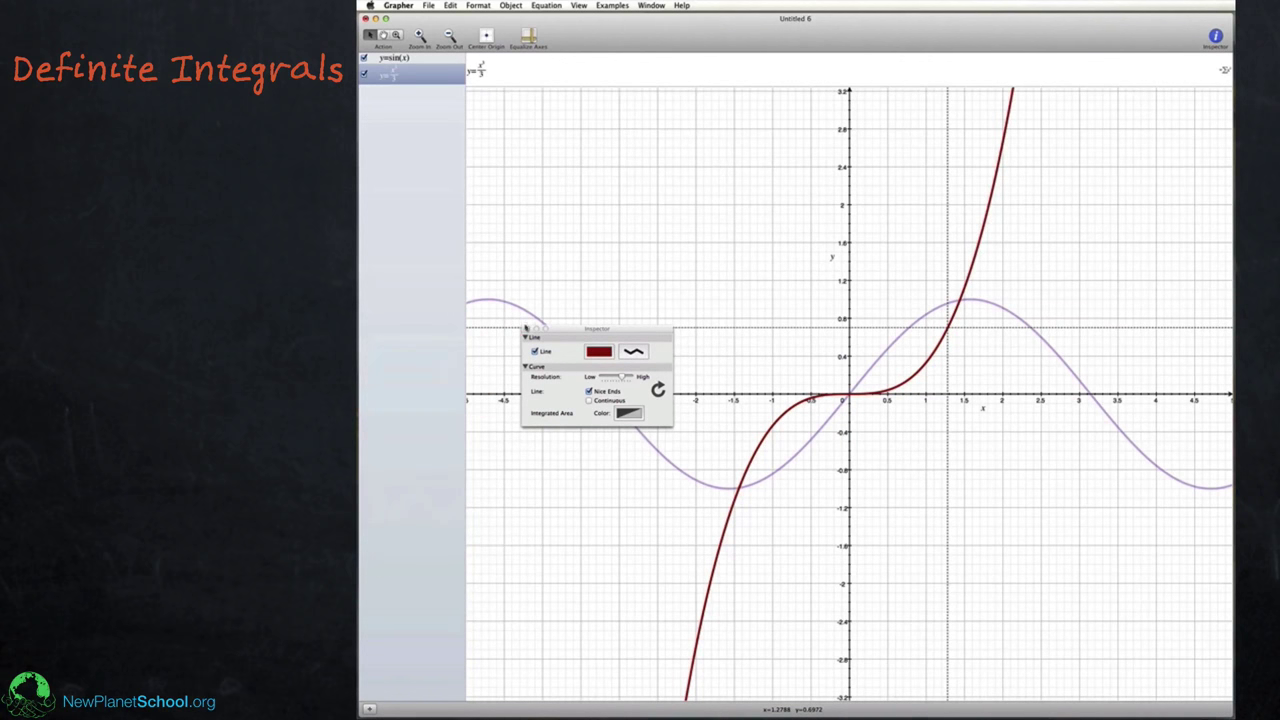
click(527, 330)
click(586, 210)
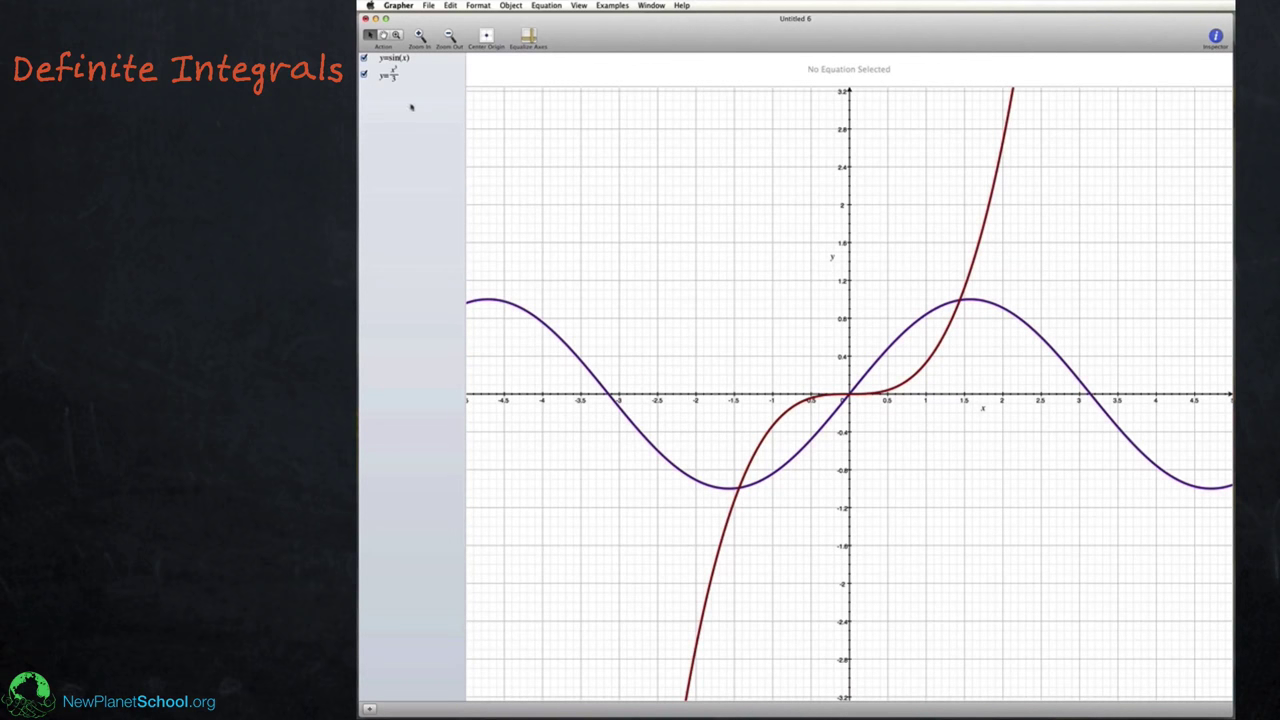
Open Integration for y = sin(x), move the dialog clear of the curve, and calculate the area from -5 to 5
click(404, 59)
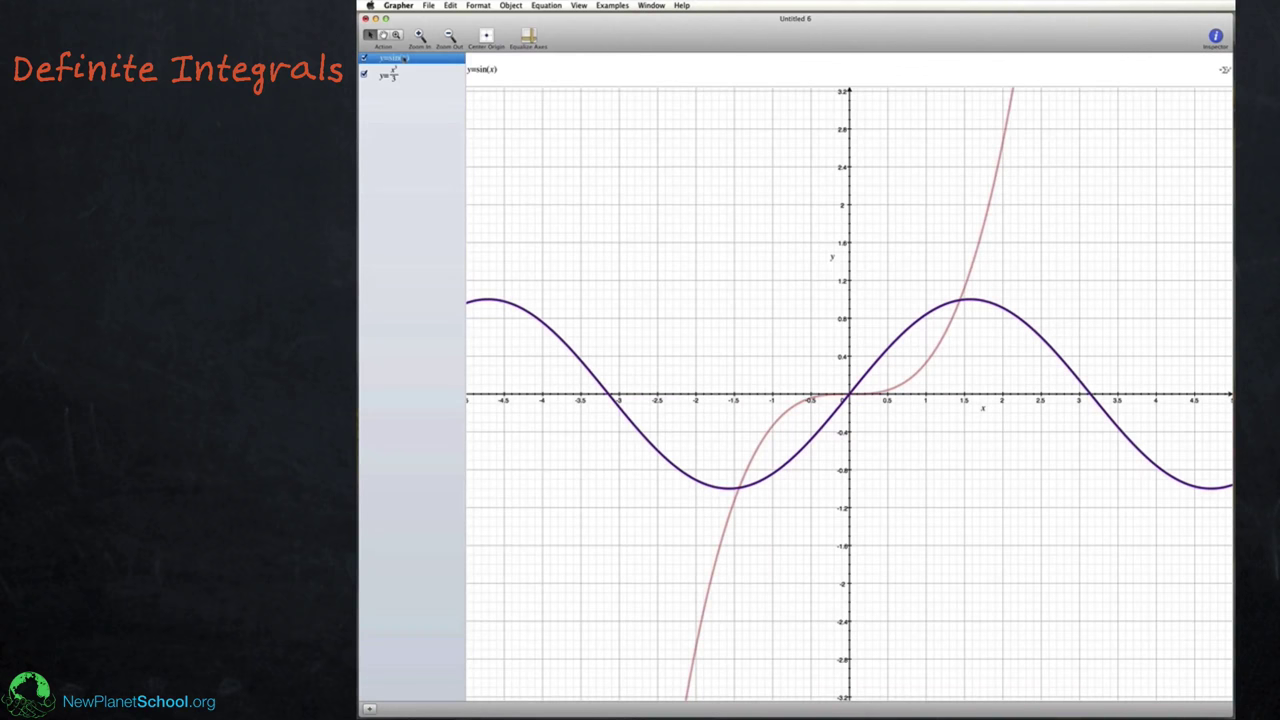
click(540, 5)
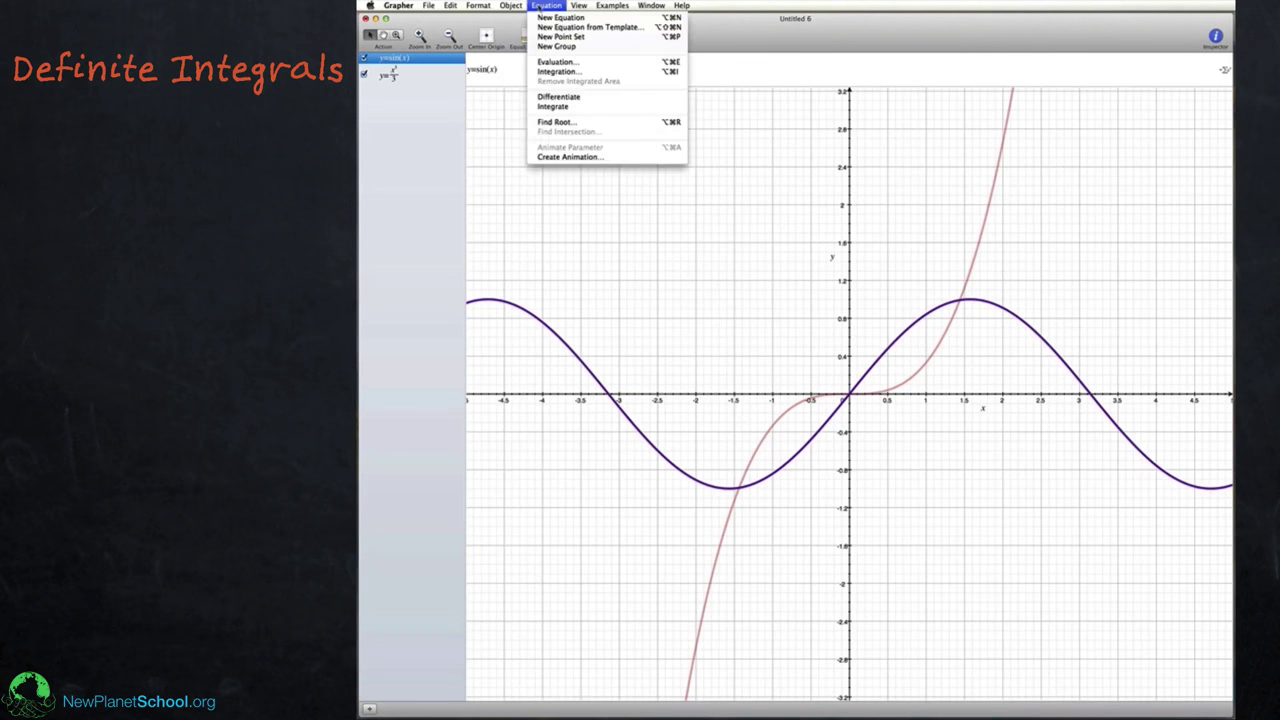
click(585, 74)
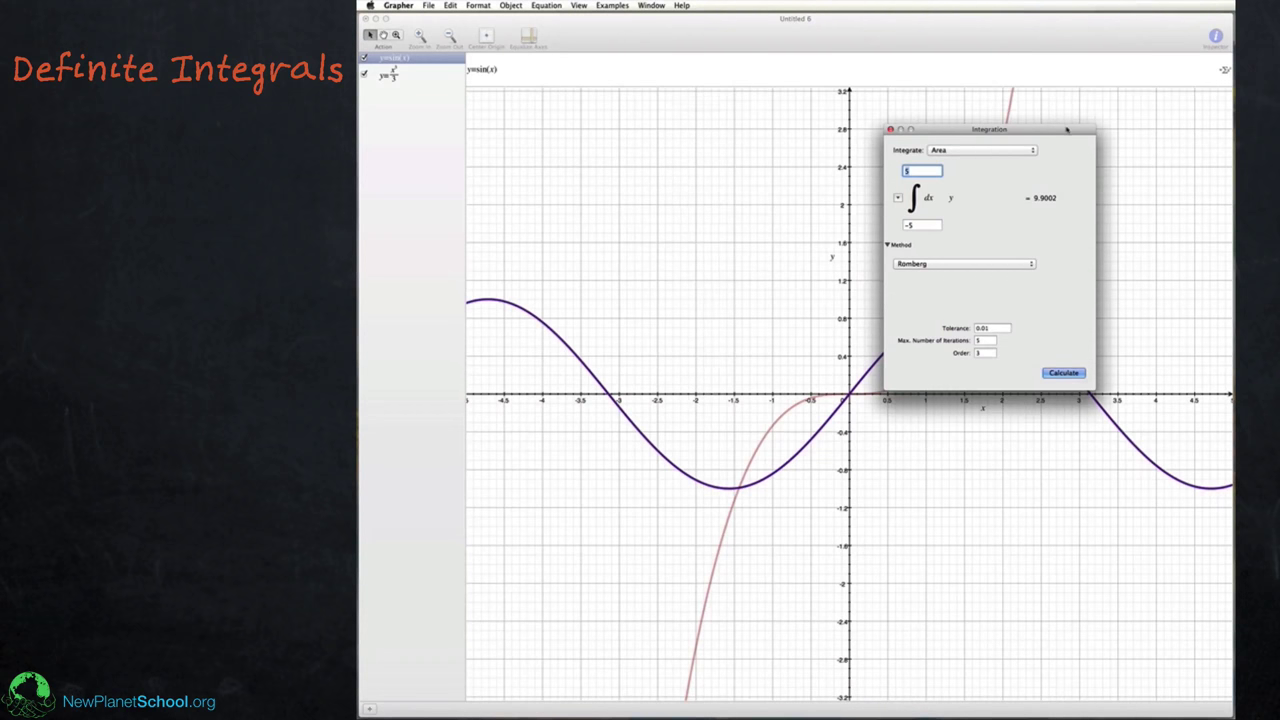
drag(1067, 129, 756, 74)
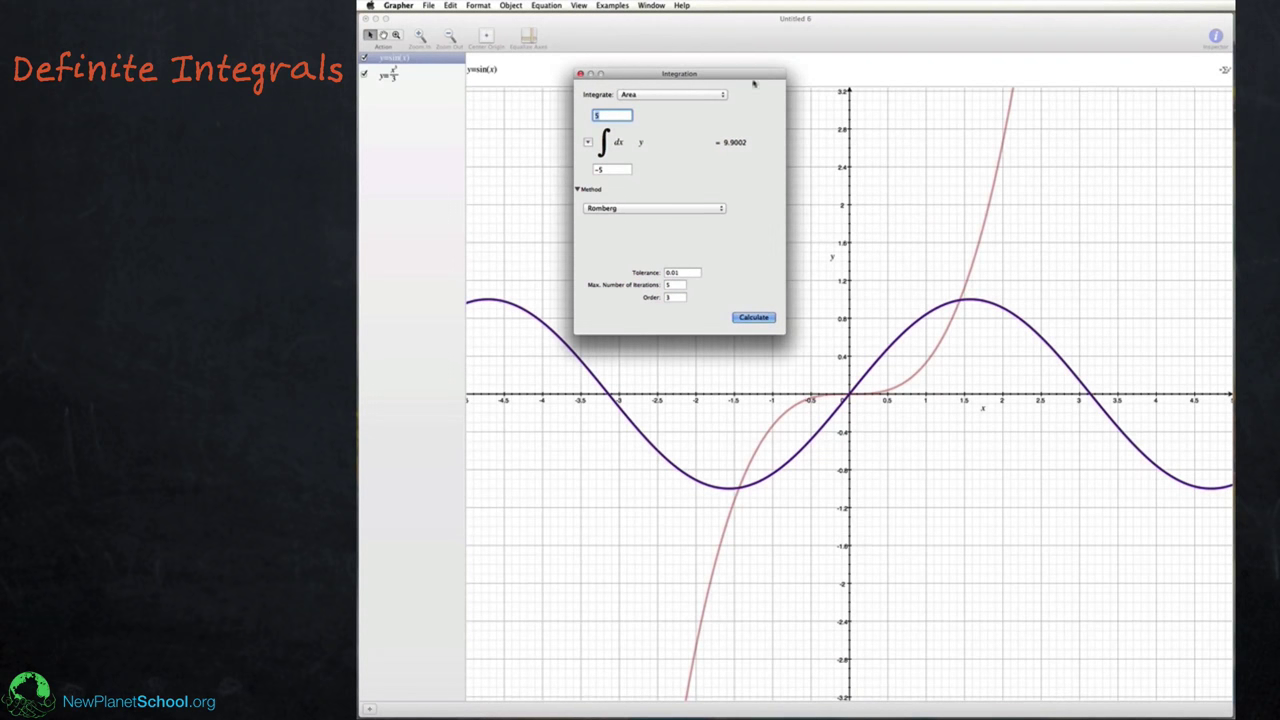
click(756, 318)
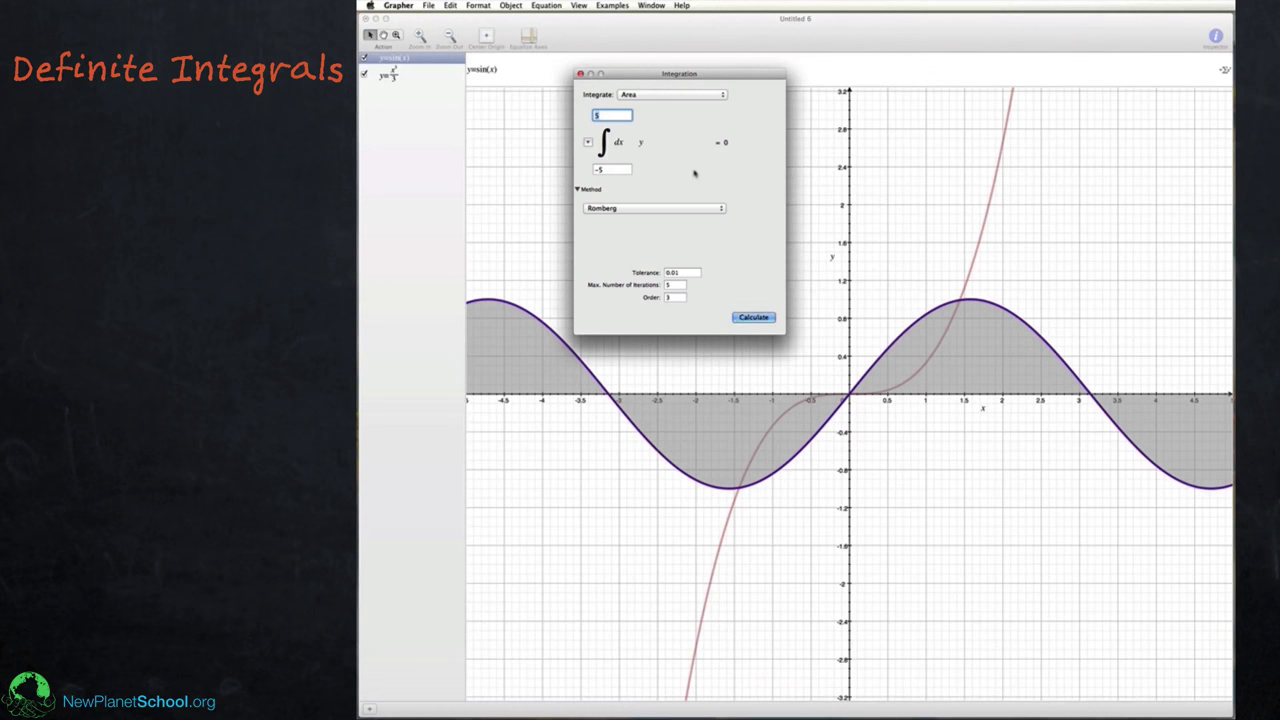
Calculate the area integral of the sine curve from -1 to 2.5
click(616, 170)
click(612, 116)
key(BackSpace)
text(2.5)
click(760, 318)
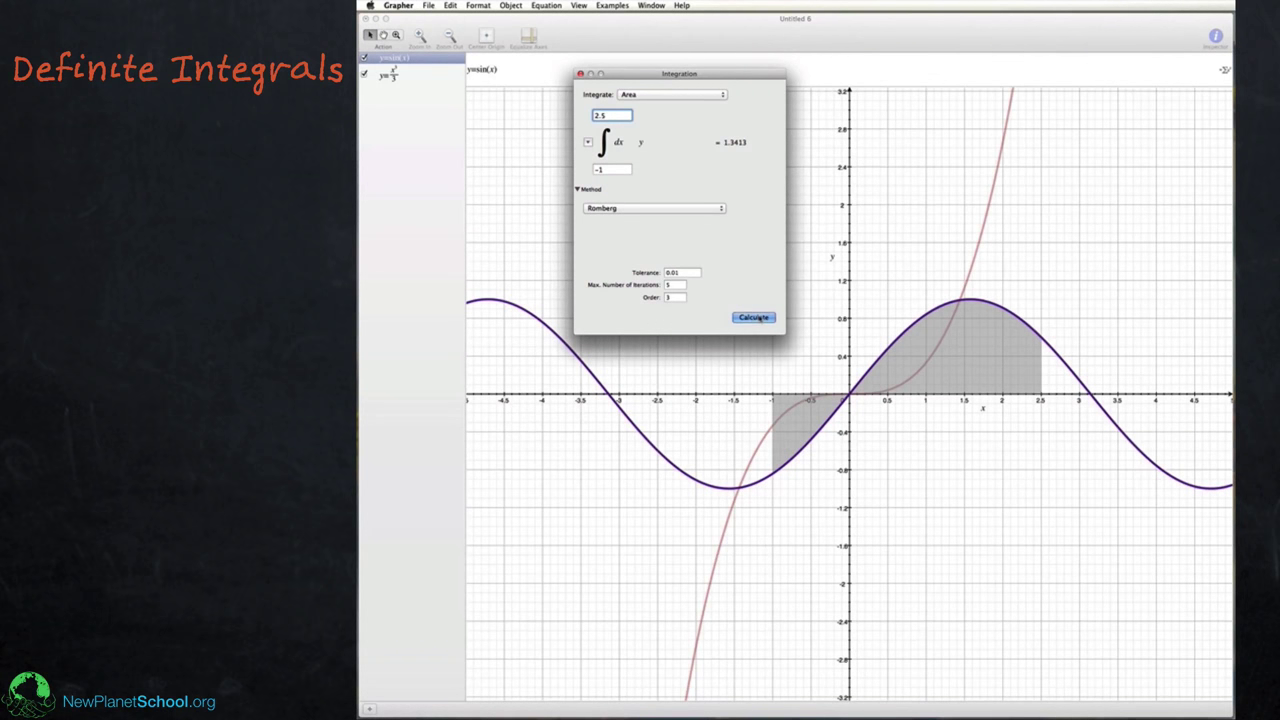
Change the integration limits to 0 and 4.5 and recalculate the sine curve's area
click(608, 170)
key(BackSpace)
key(BackSpace)
text(0)
key(shift+Tab)
text(1.5)
key(Return)
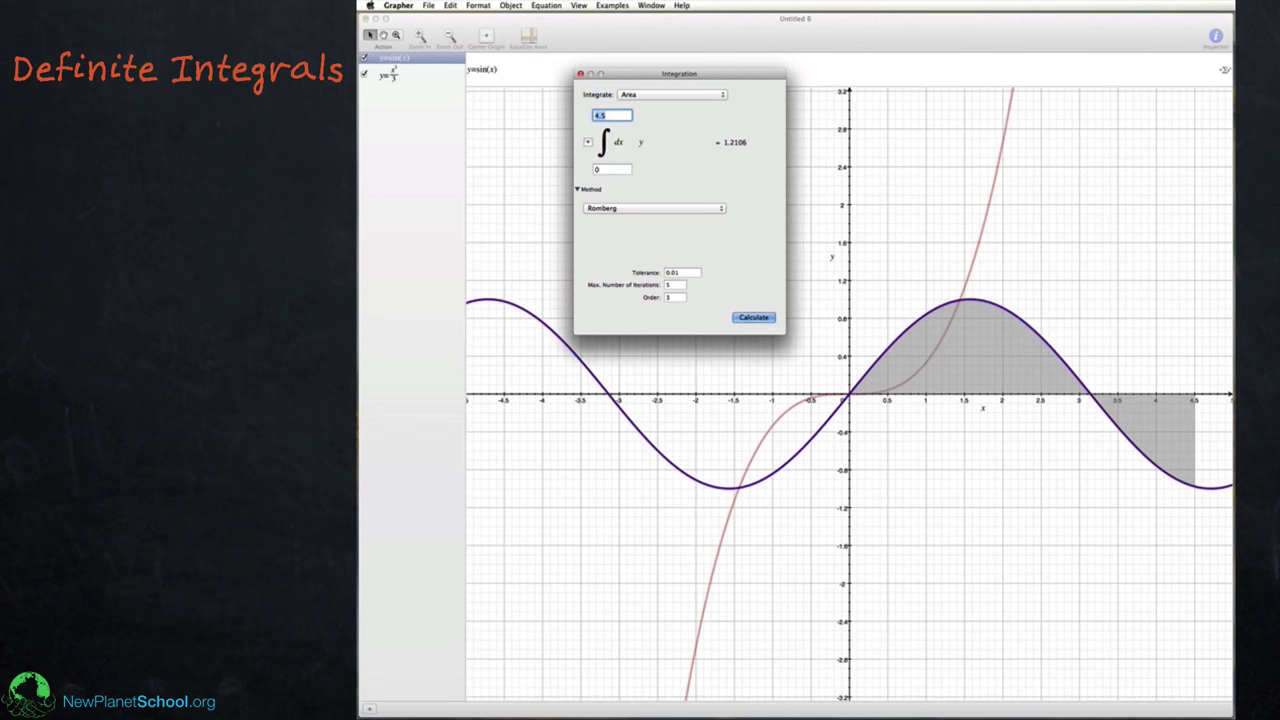
Switch the integration method to Euler and recalculate the area
click(659, 208)
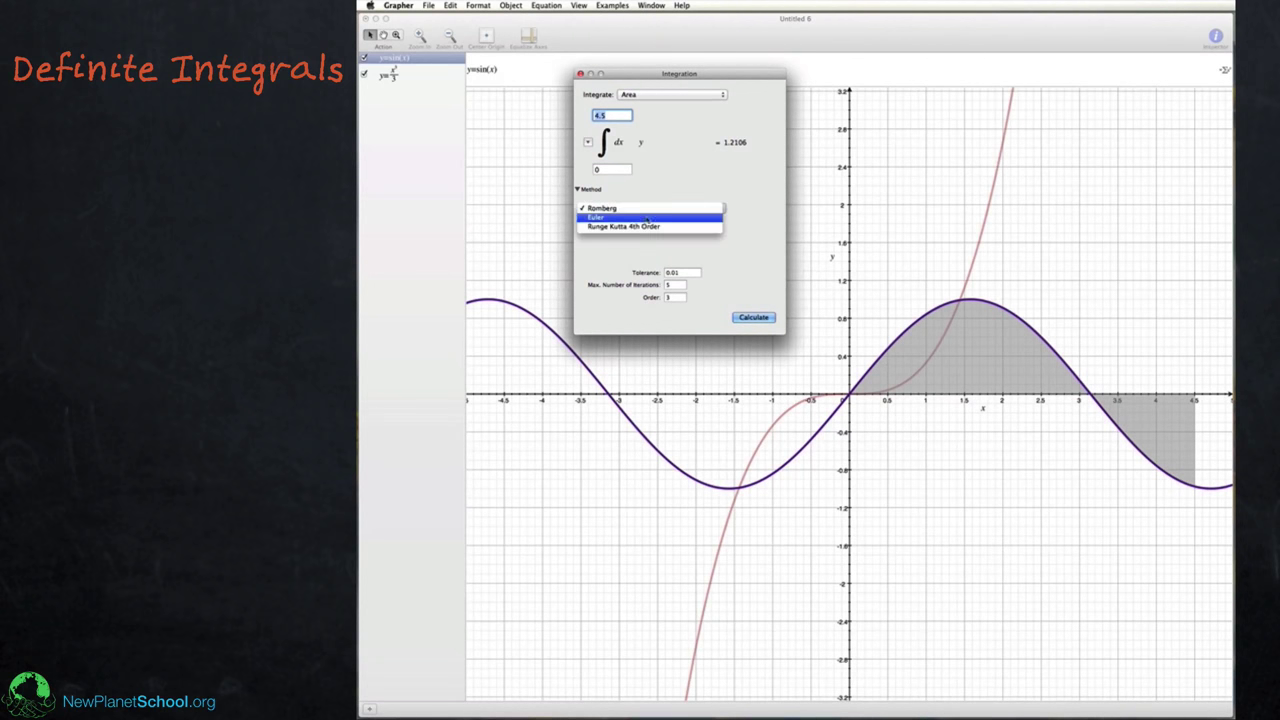
click(644, 219)
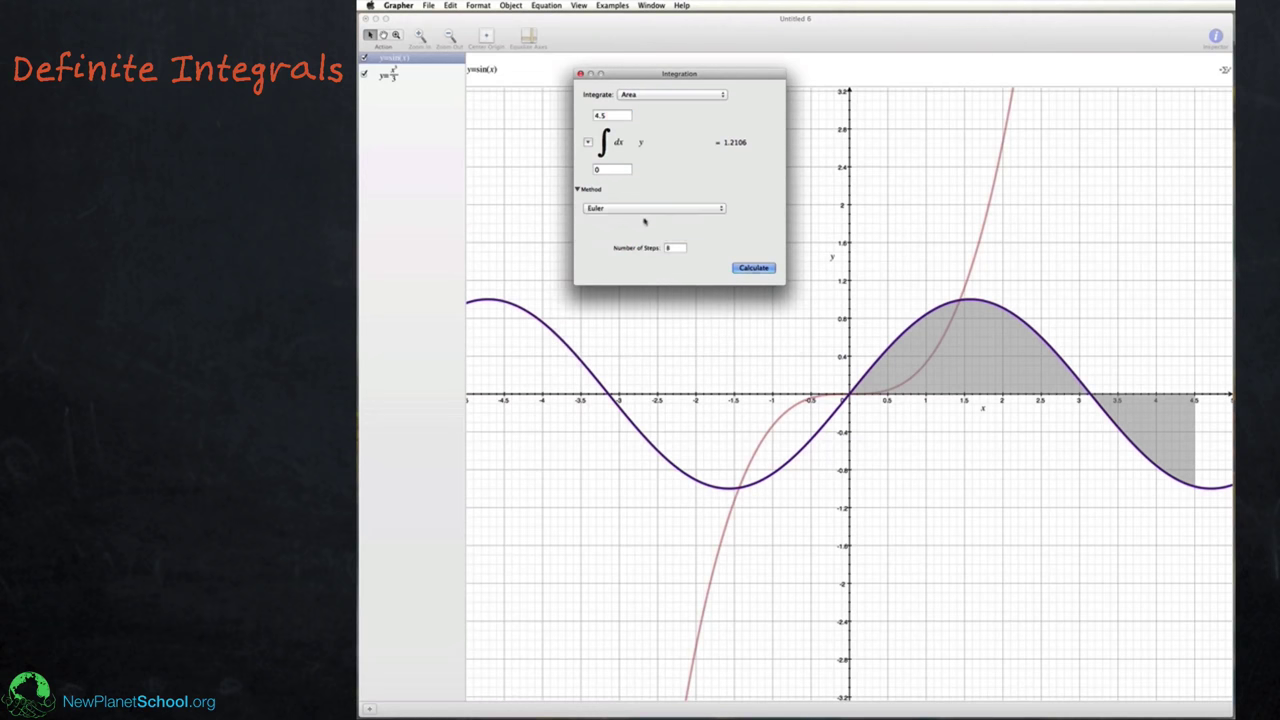
click(753, 268)
Switch the integration method to Runge Kutta 4th Order and recalculate the area
click(643, 212)
click(646, 222)
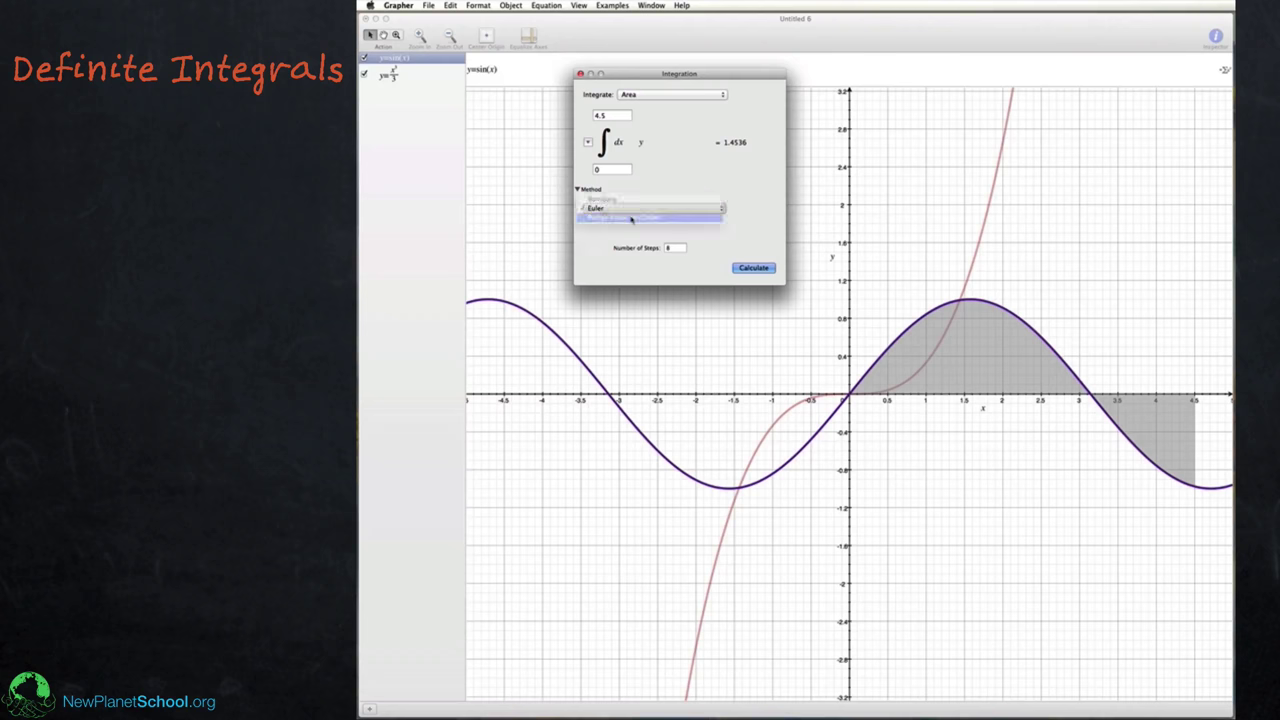
click(753, 268)
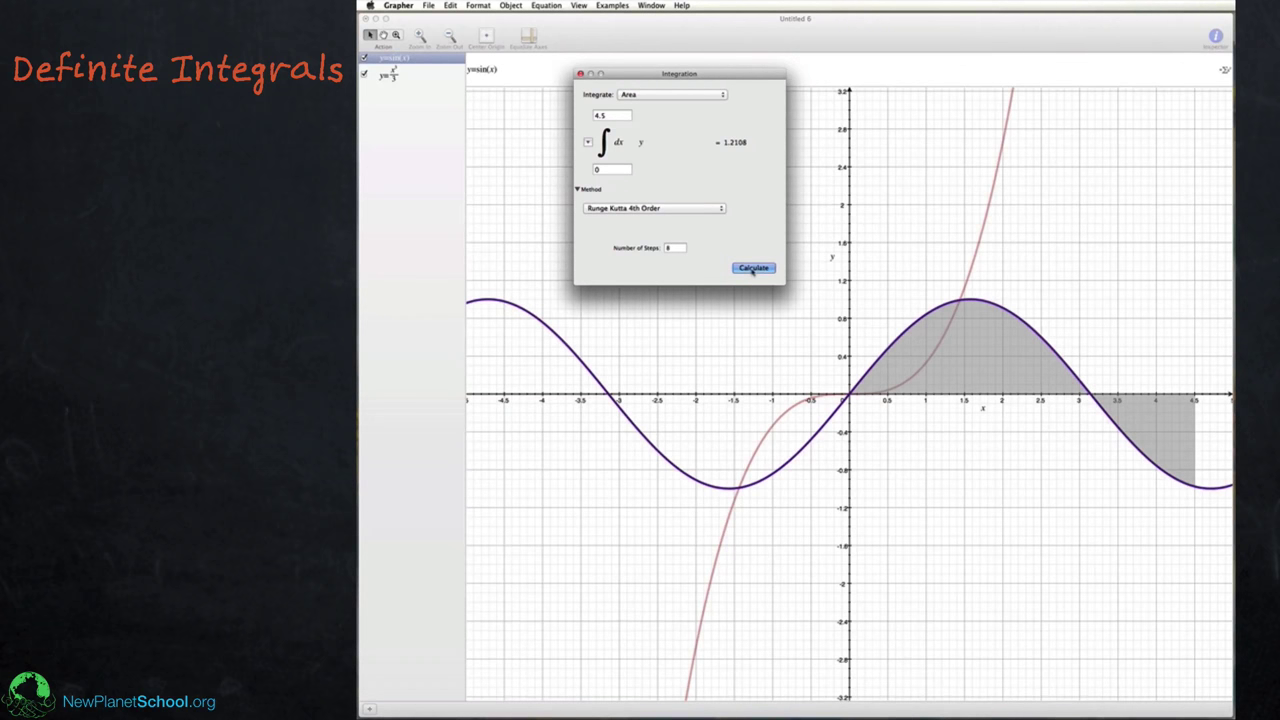
Set the integration type to Surface and calculate it for the sine curve
click(645, 96)
click(653, 106)
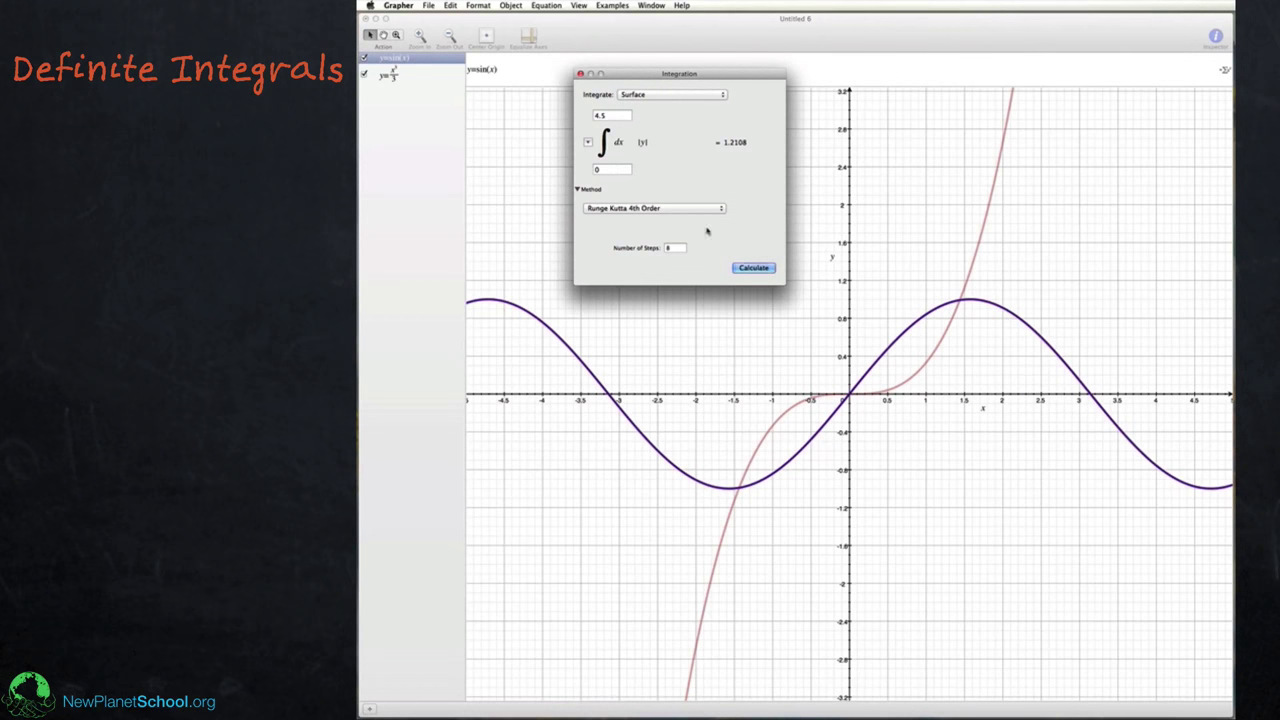
click(754, 267)
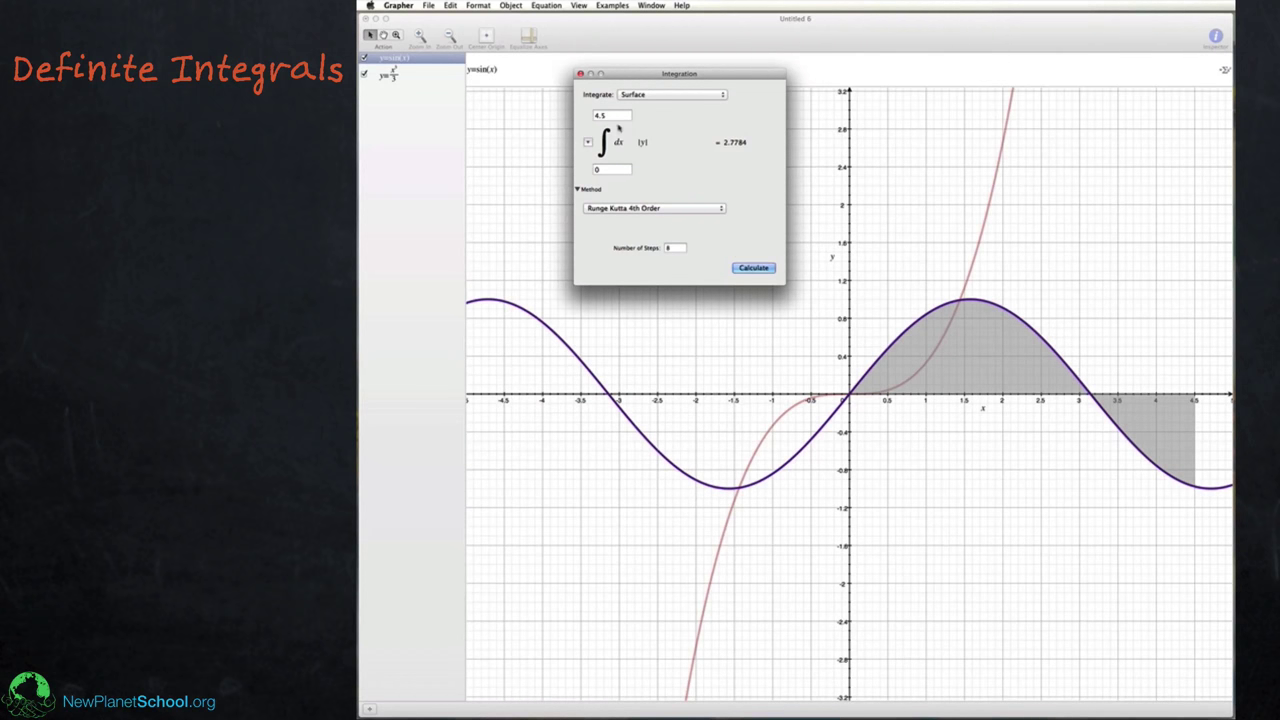
Set the integration type to Length and calculate the sine curve's arc length
click(637, 96)
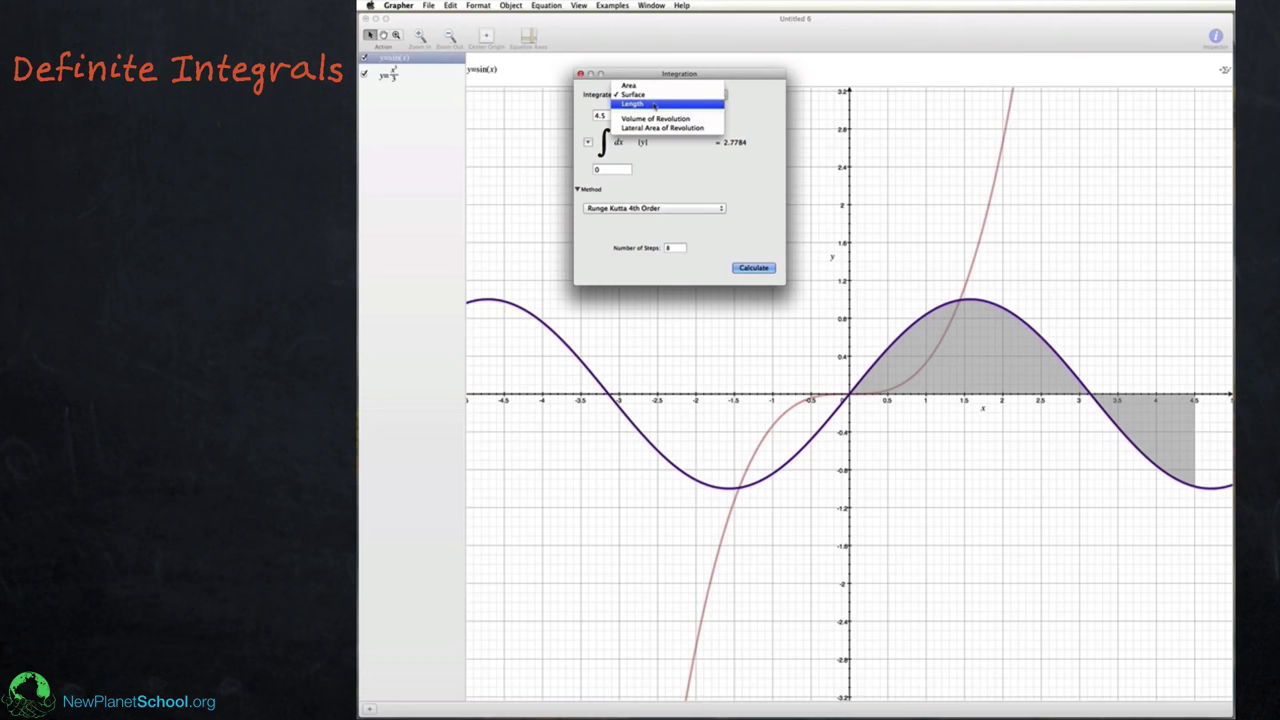
click(654, 103)
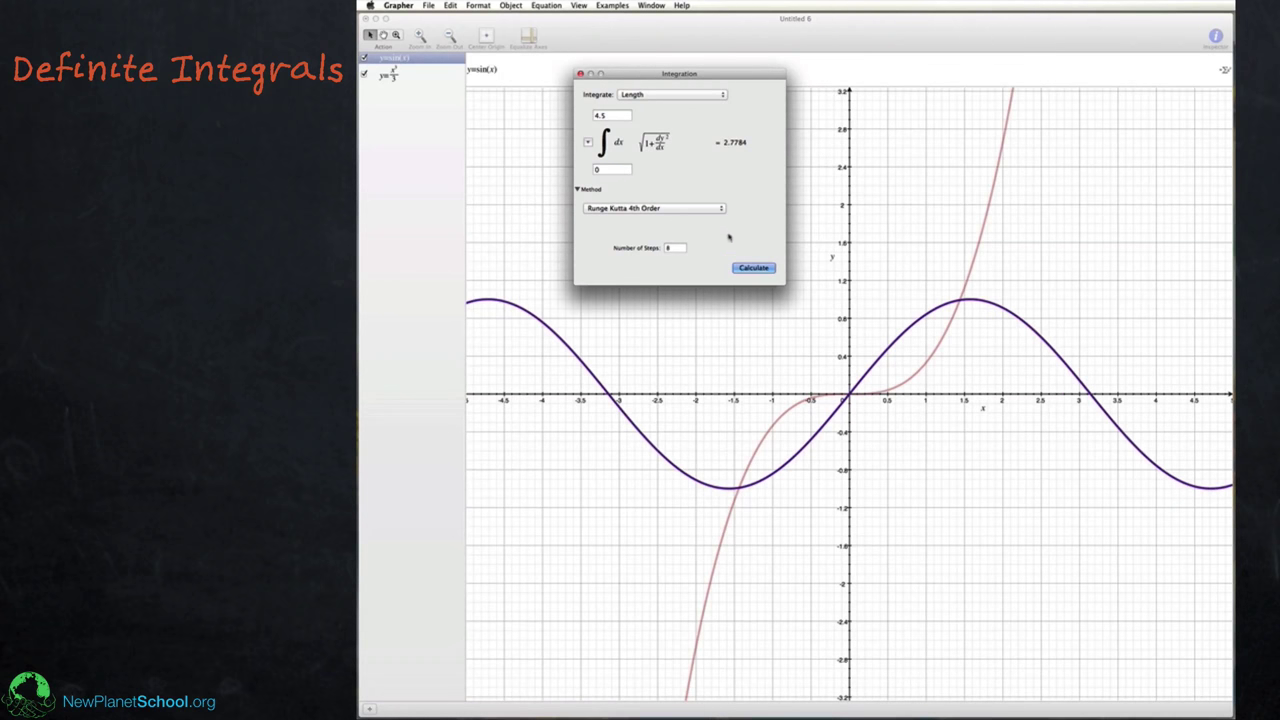
click(753, 268)
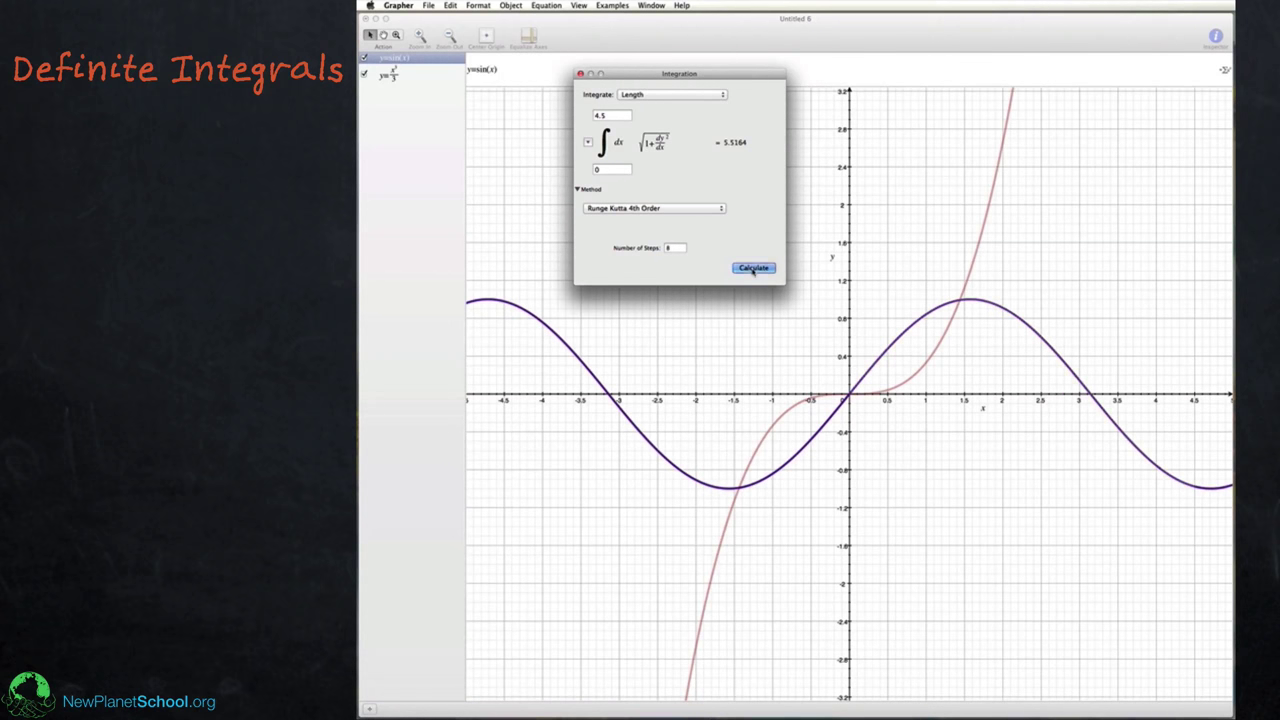
Set the integration type to Volume of Revolution and calculate it for the sine curve
click(654, 98)
click(658, 110)
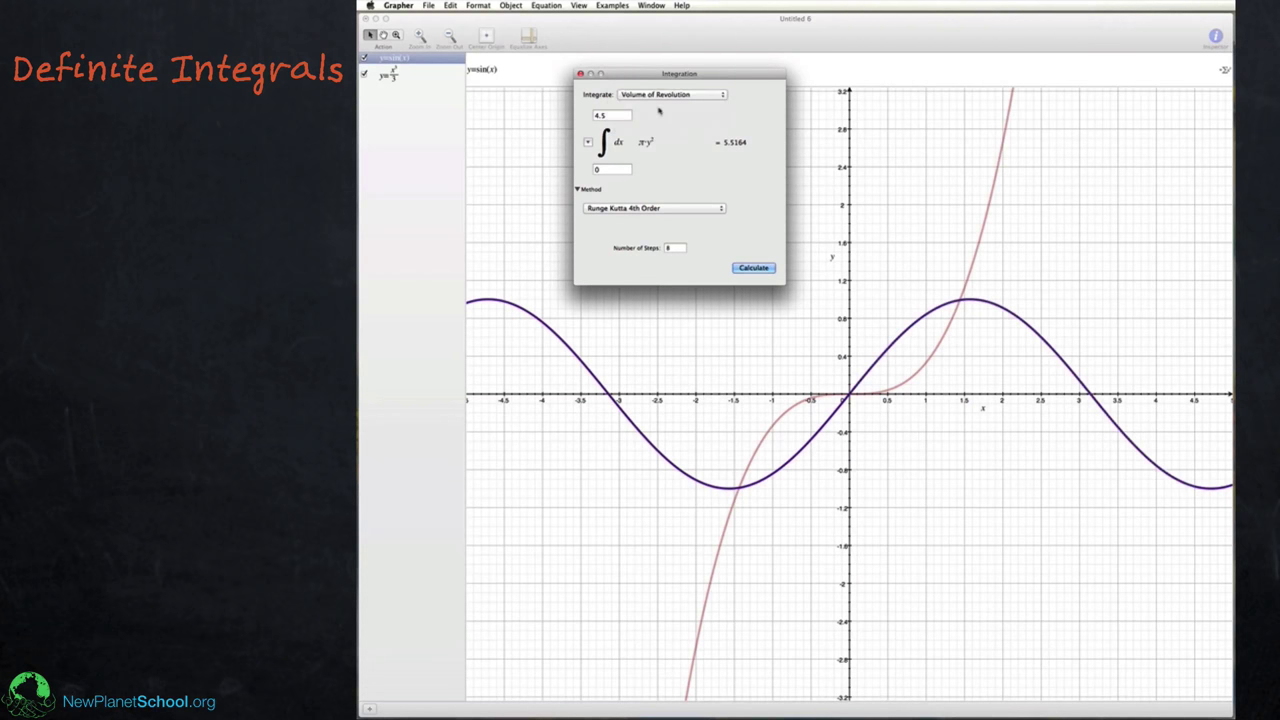
click(759, 270)
Set the integration type to Lateral Area of Revolution for the sine curve and close the Integration window
click(656, 98)
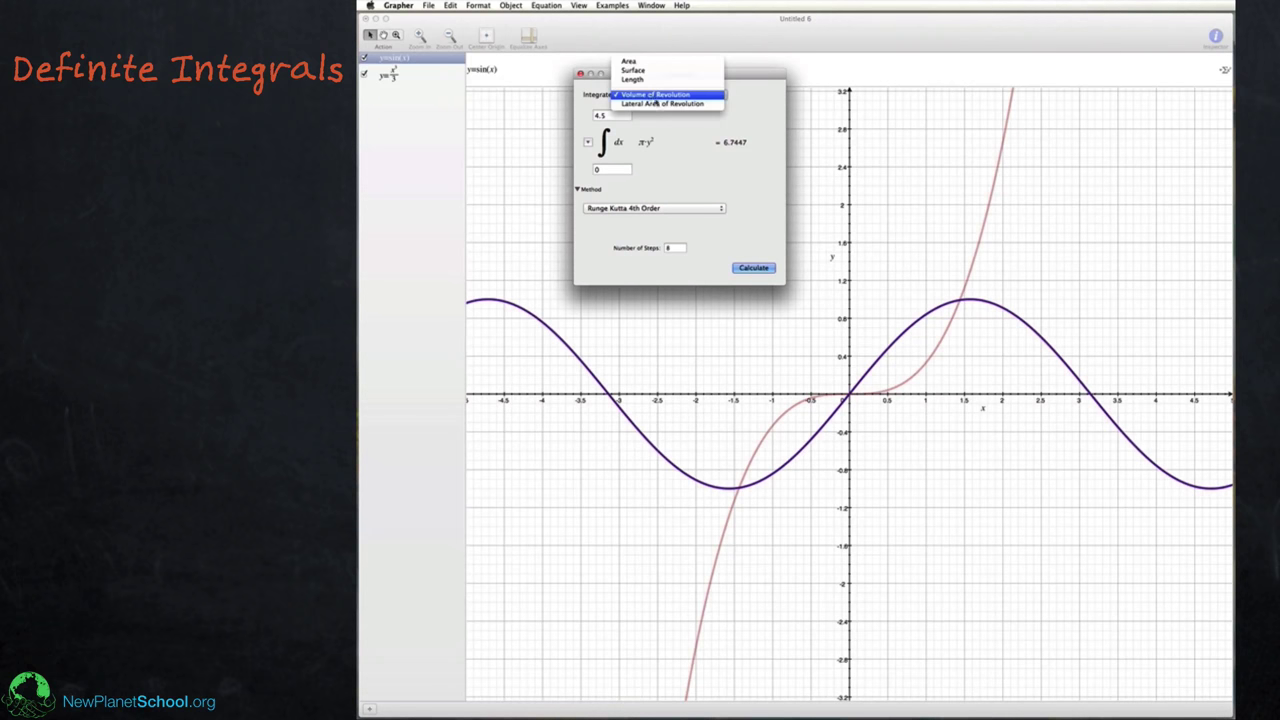
click(659, 104)
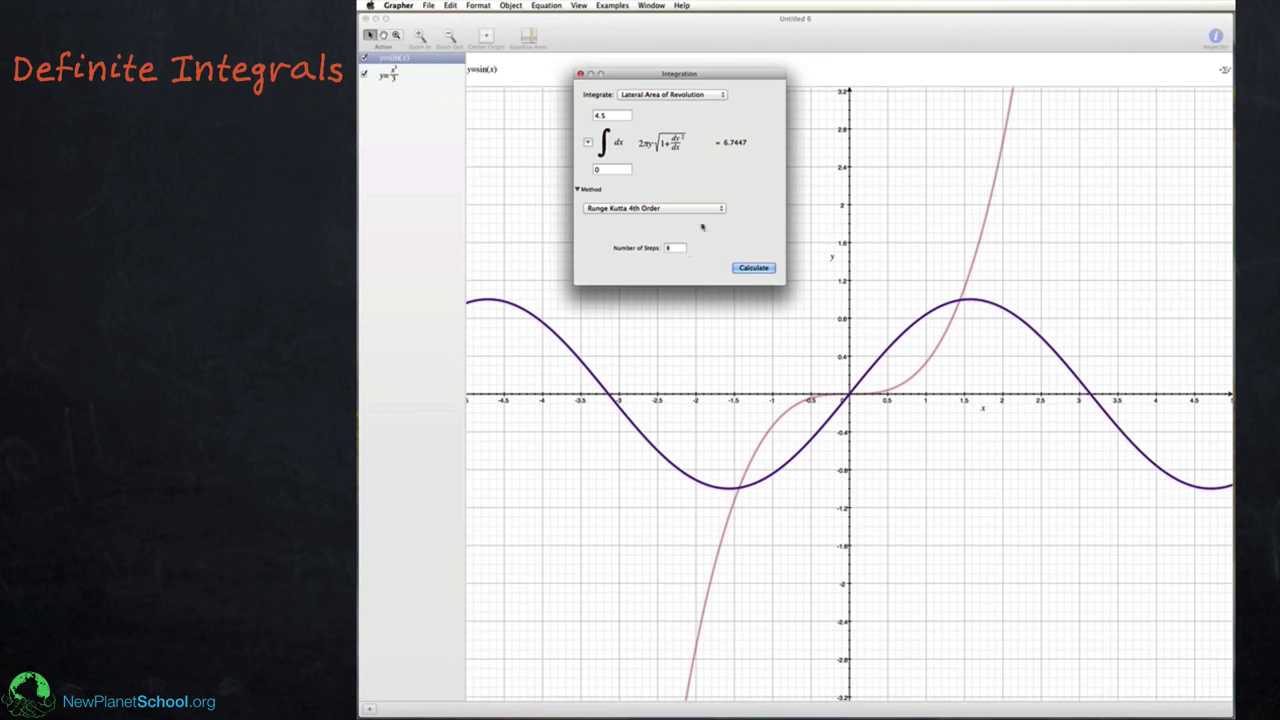
click(581, 74)
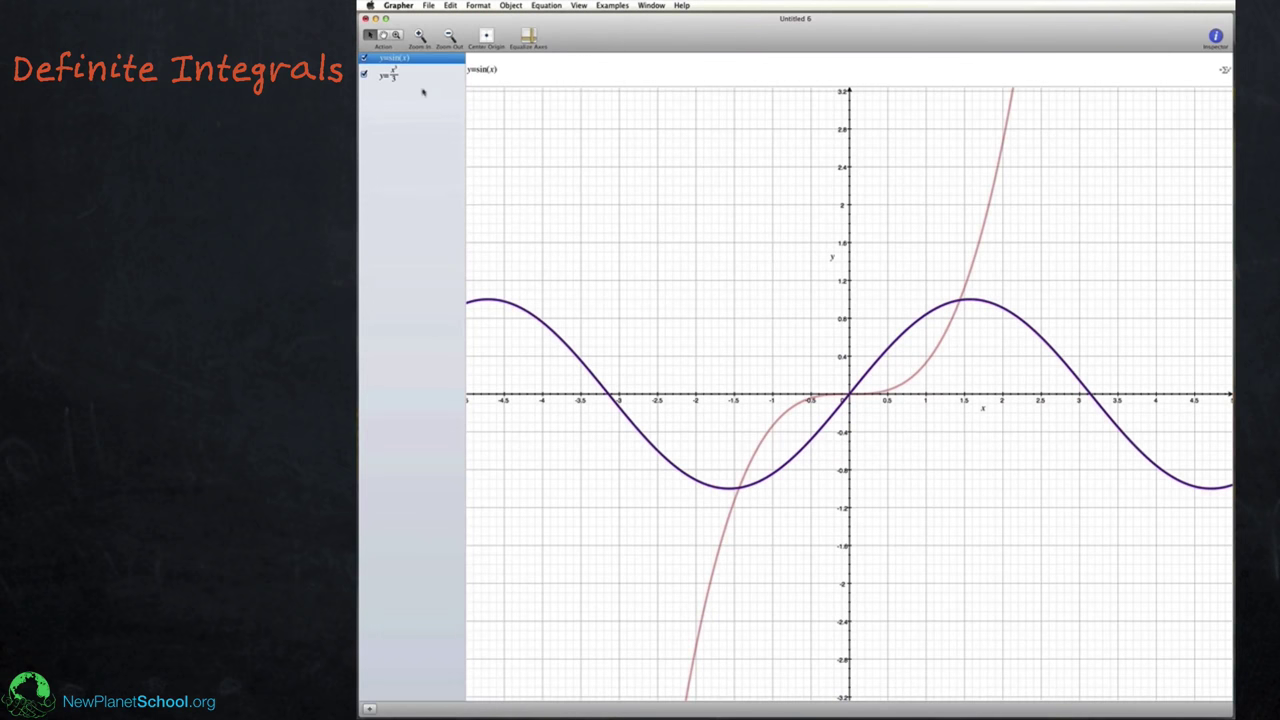
Open Integration for y = x³/3 and calculate the area over the preset limits from -5 to 5
click(394, 78)
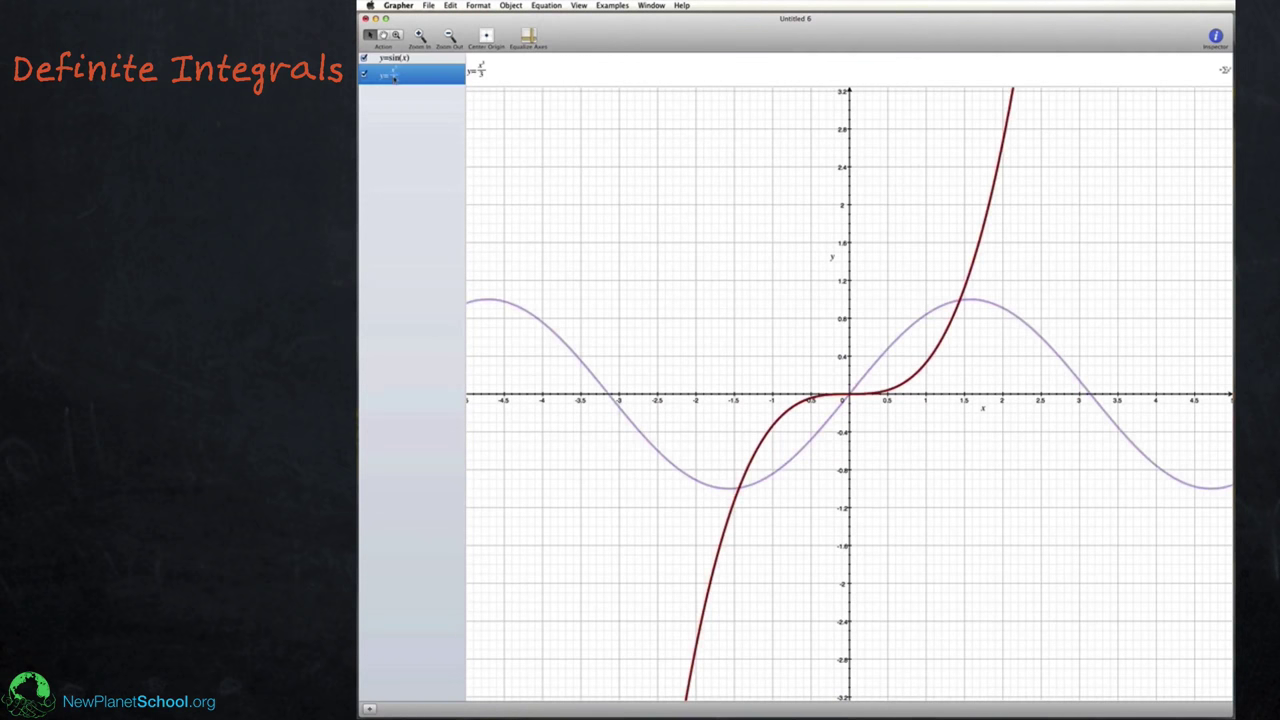
click(540, 8)
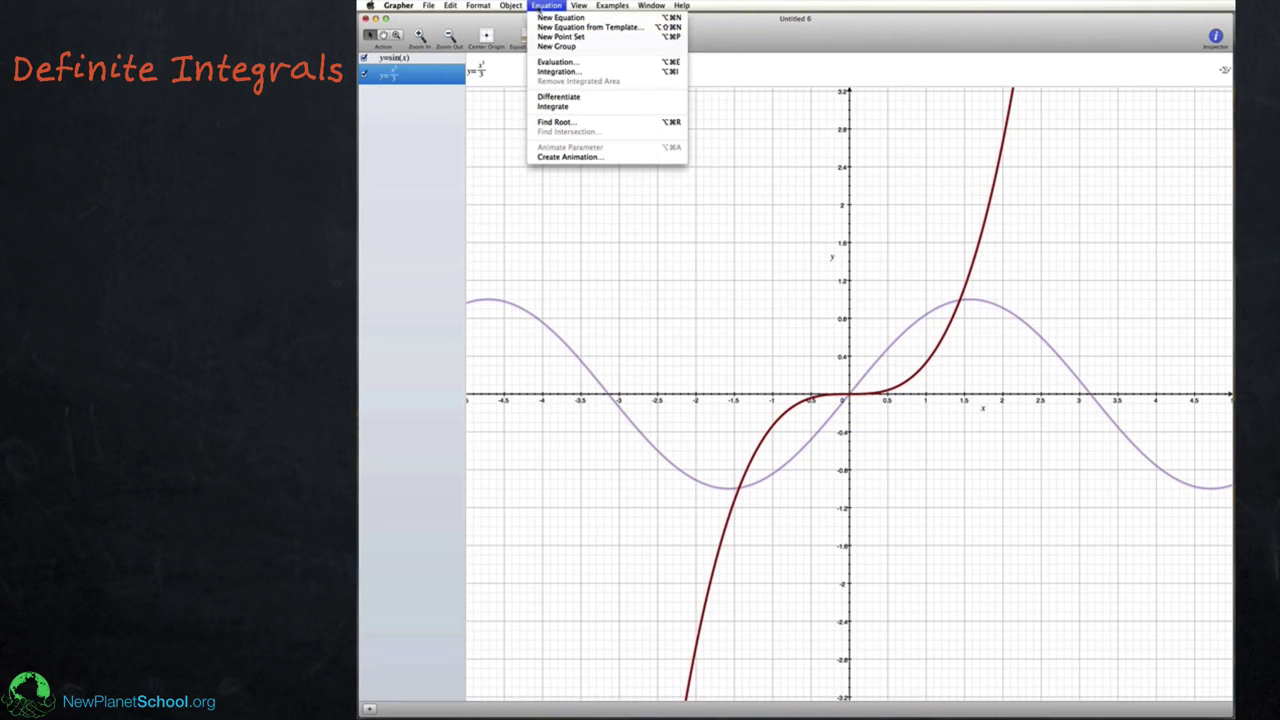
click(583, 72)
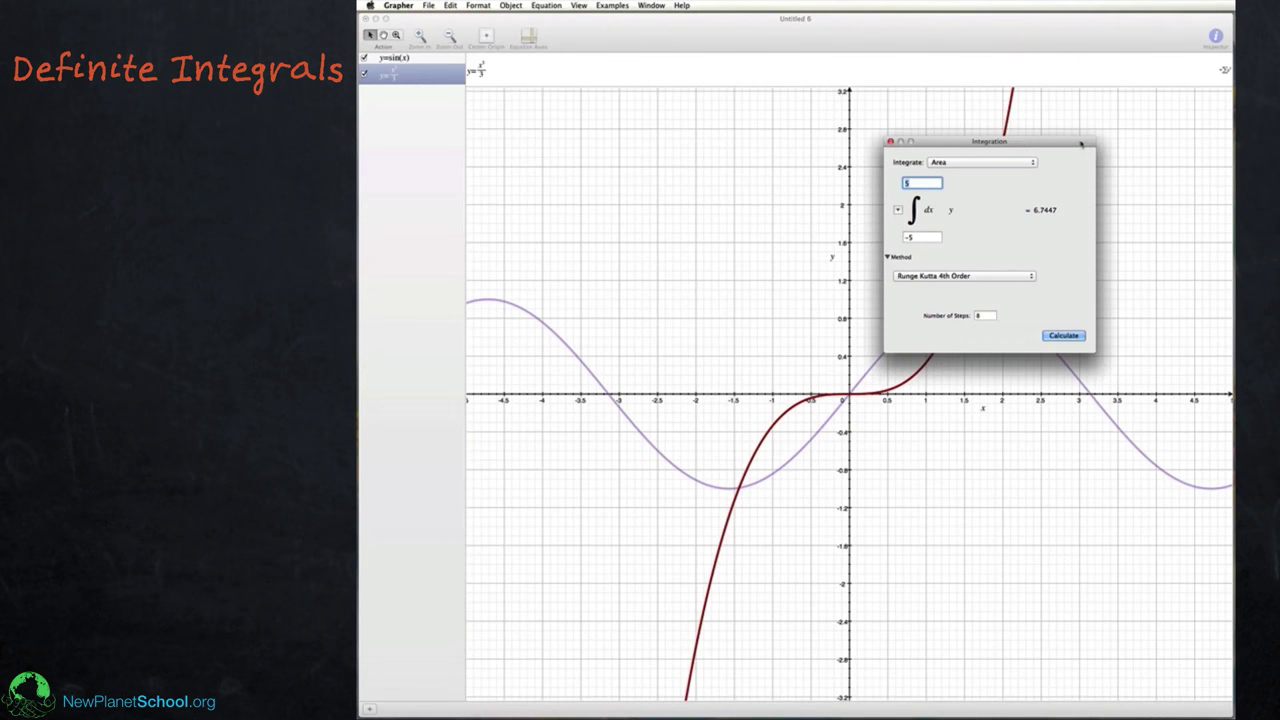
drag(1080, 145, 727, 105)
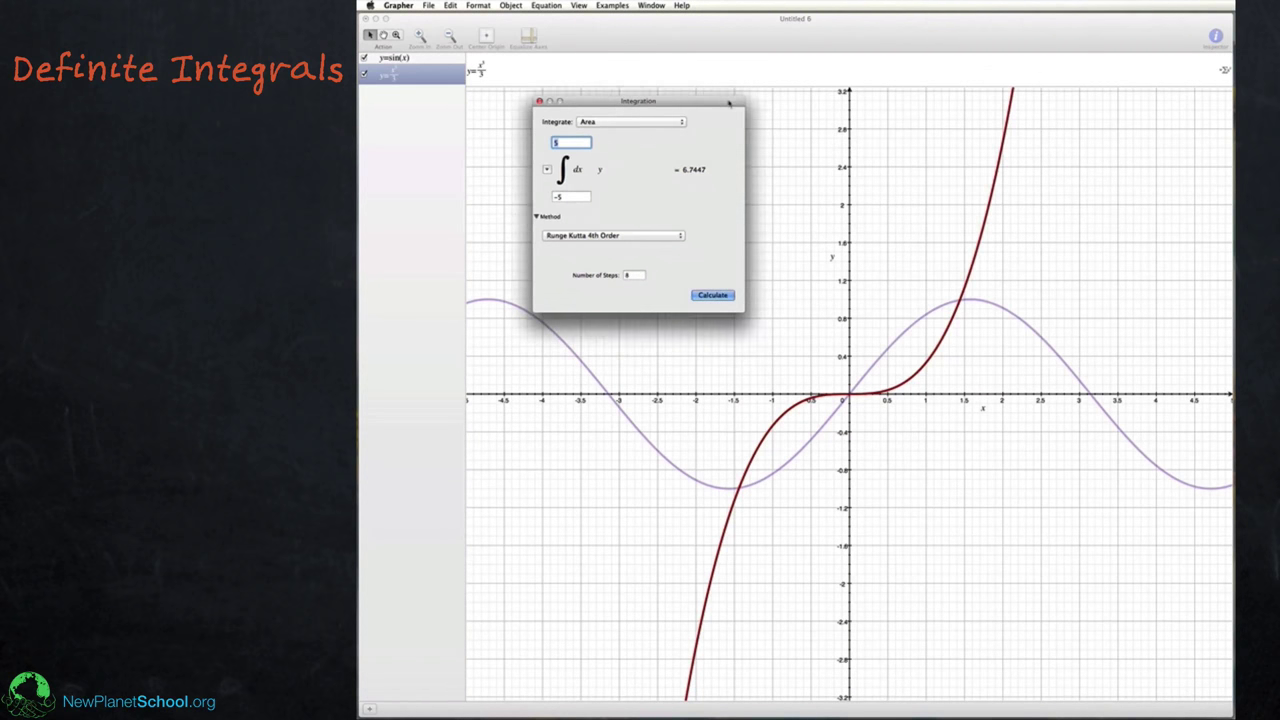
click(713, 294)
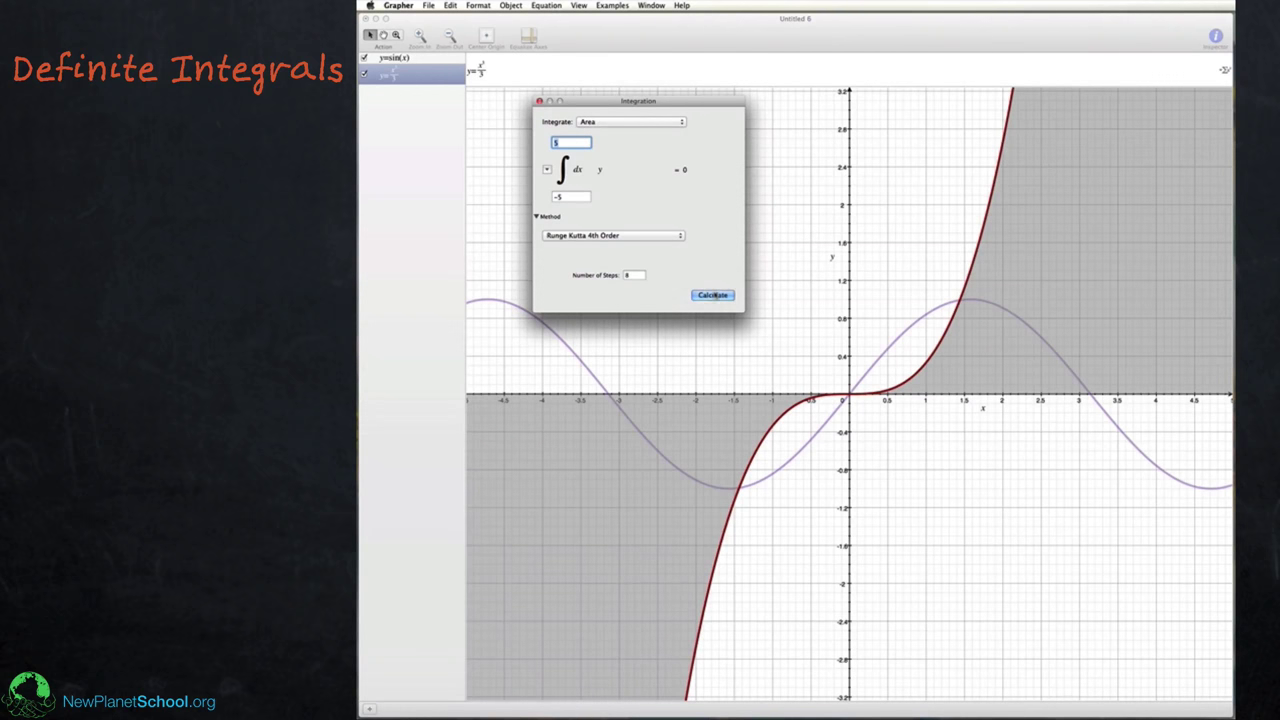
Set the cubic's integration limits to a lower bound of -1 and an upper bound of 4.5 and recalculate the area
click(570, 197)
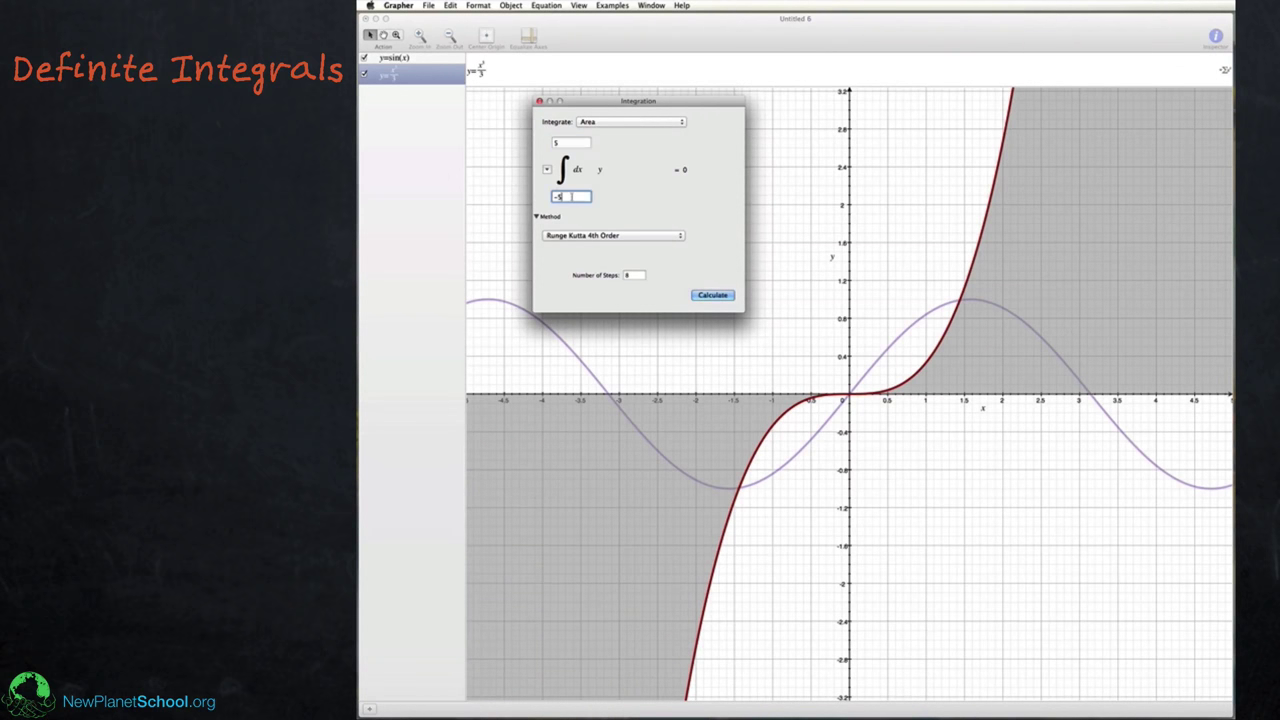
key(BackSpace)
text(1)
key(shift+Tab)
key(BackSpace)
text(4.5)
key(Return)
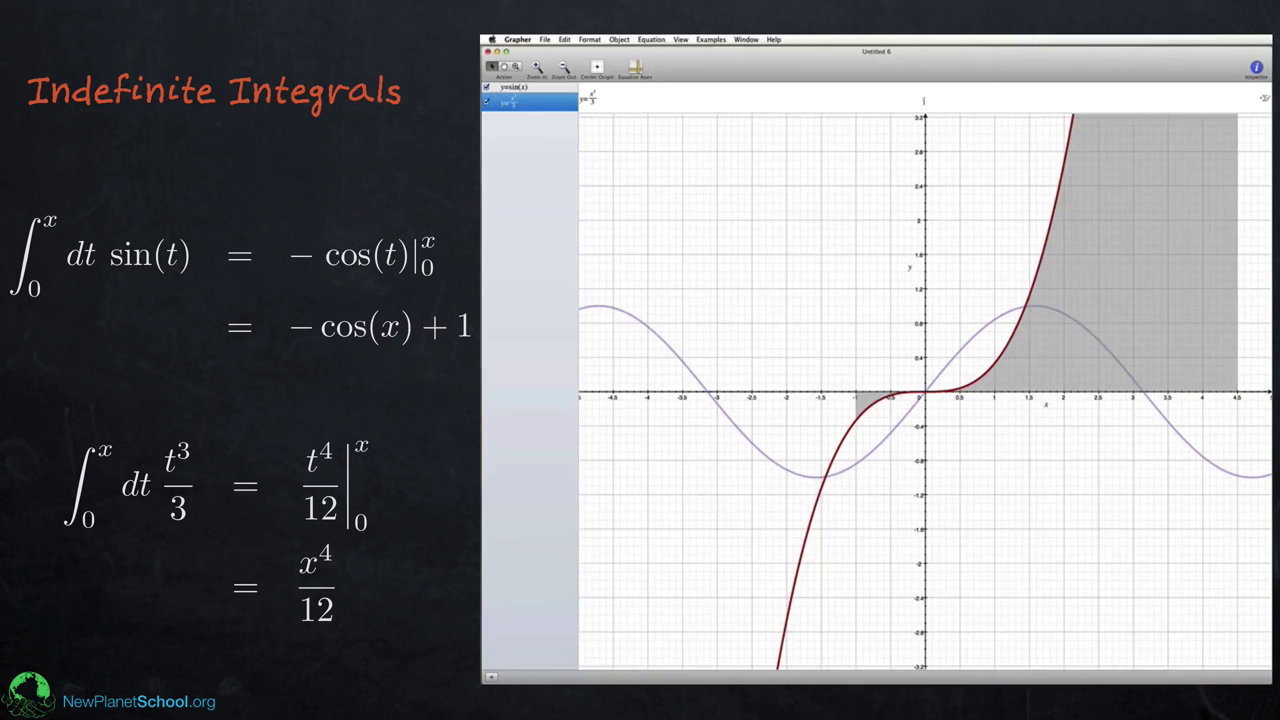
Remove the integrated area from the cubic curve and convert y = sin(x) into its integral from 0 to x
click(651, 41)
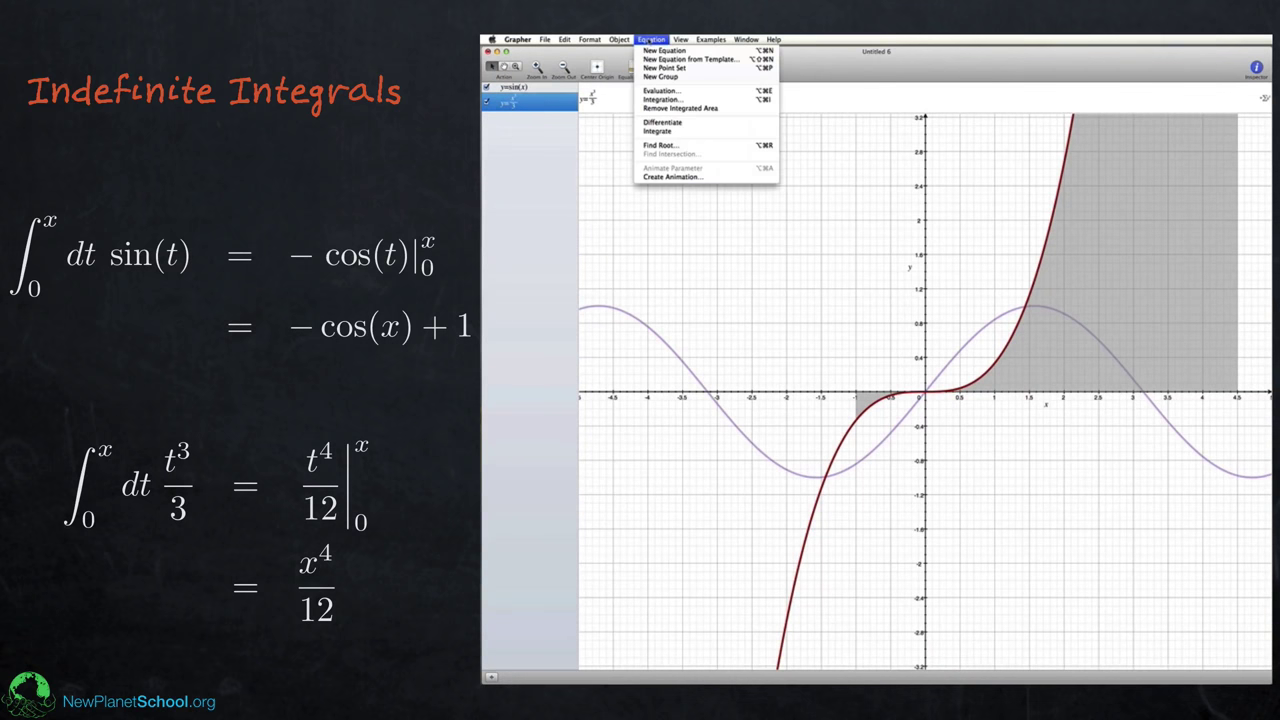
click(688, 109)
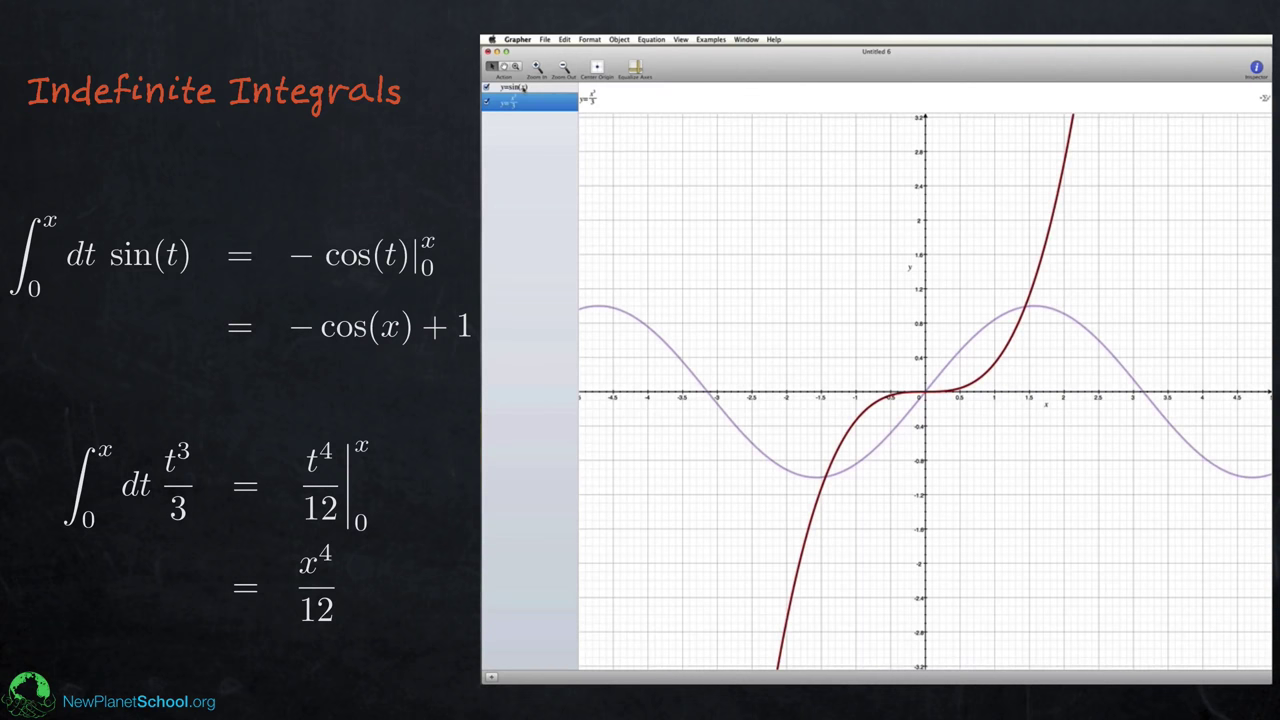
click(519, 88)
click(651, 40)
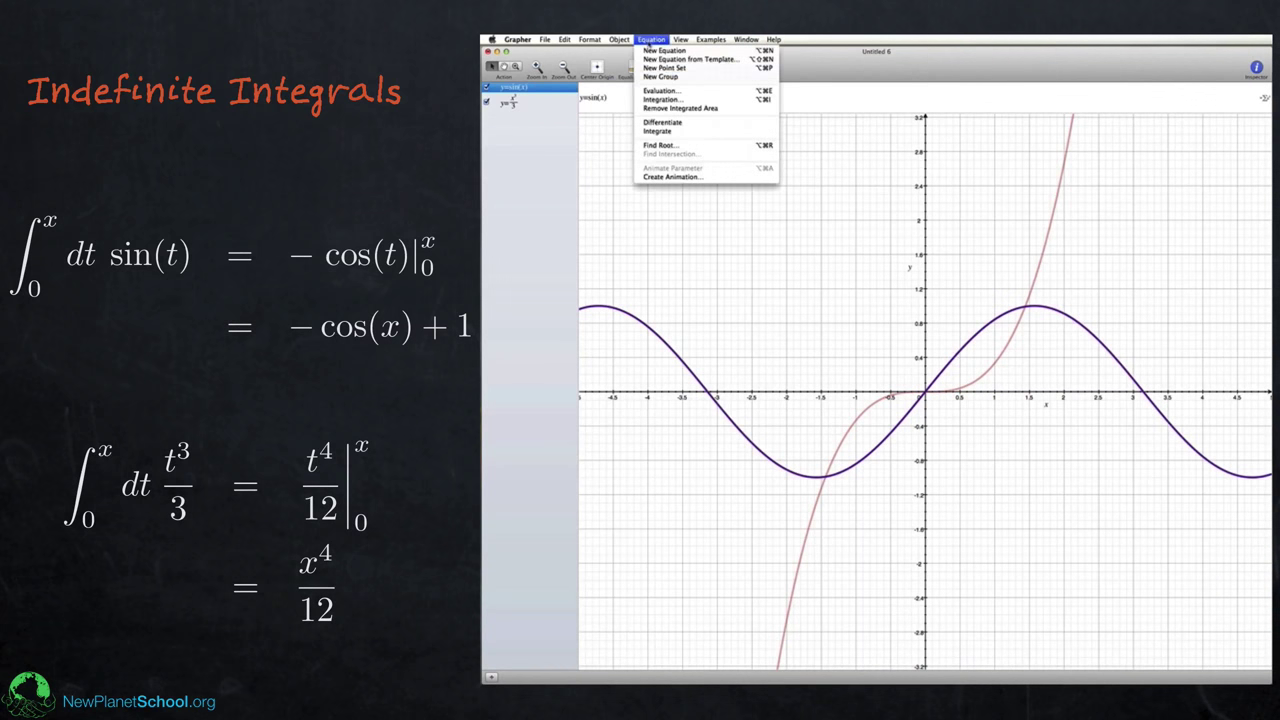
click(677, 133)
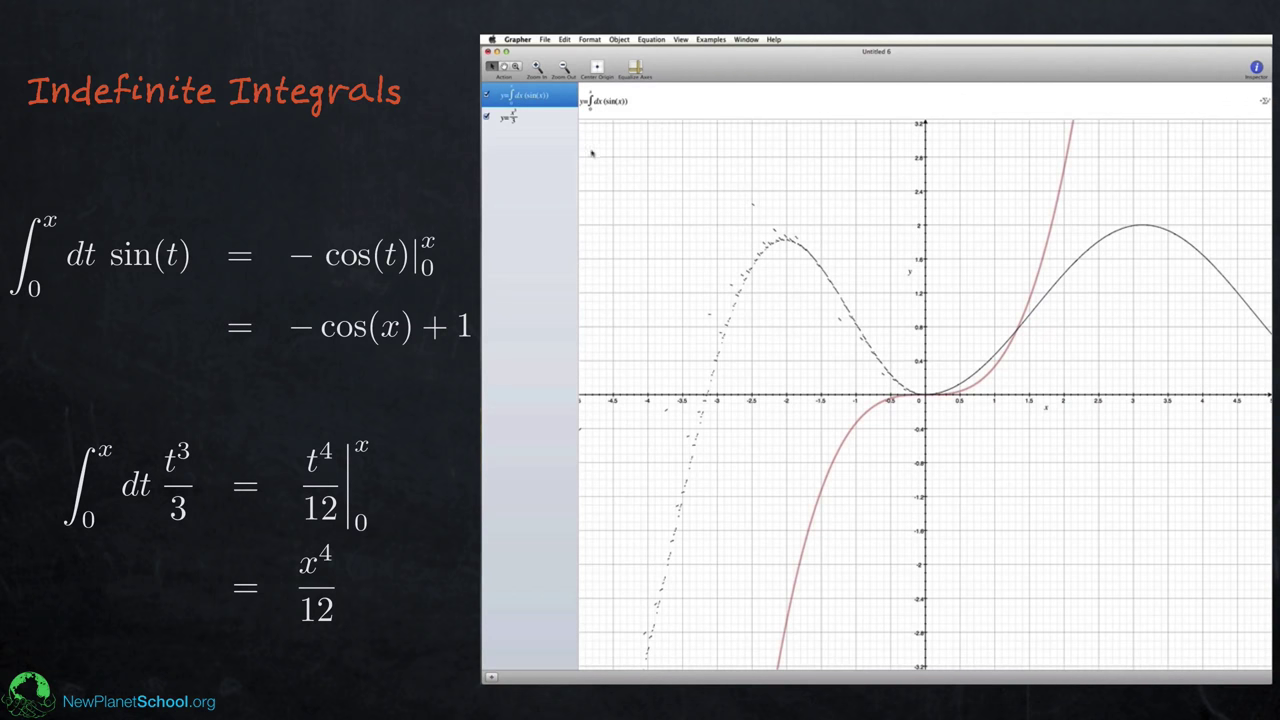
Convert y = x³/3 into its integral from 0 to x
click(513, 119)
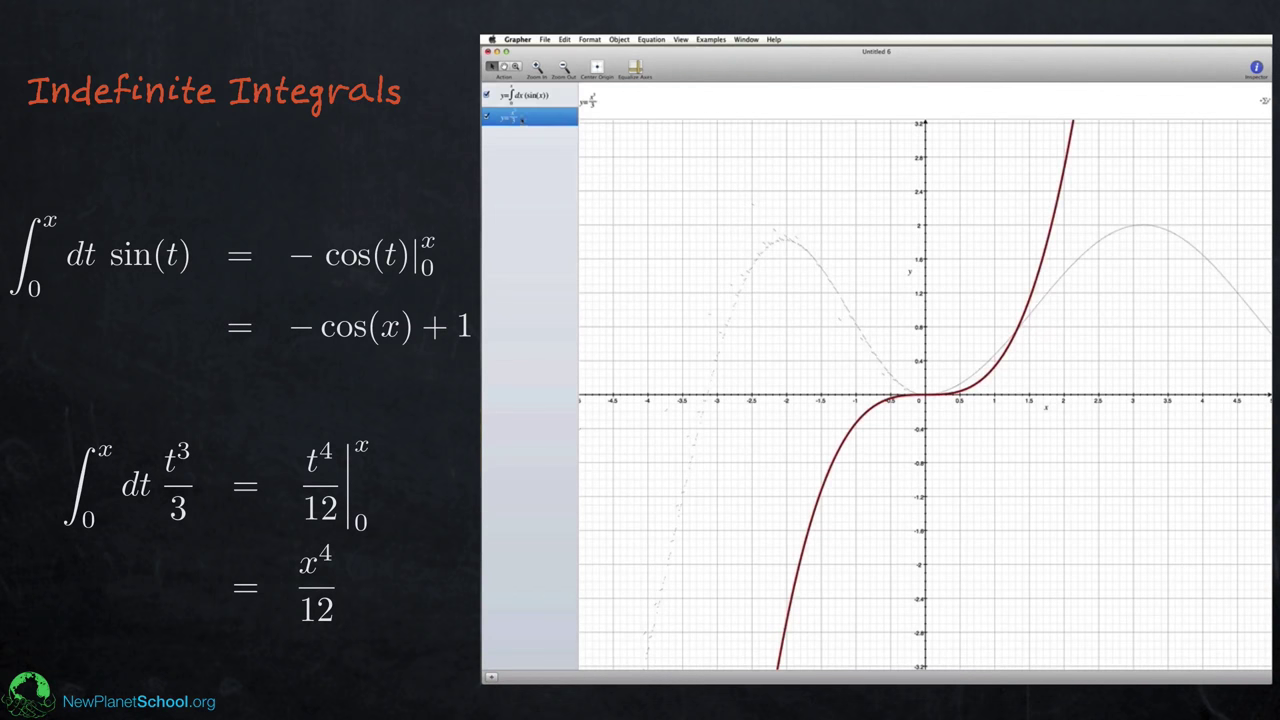
click(650, 40)
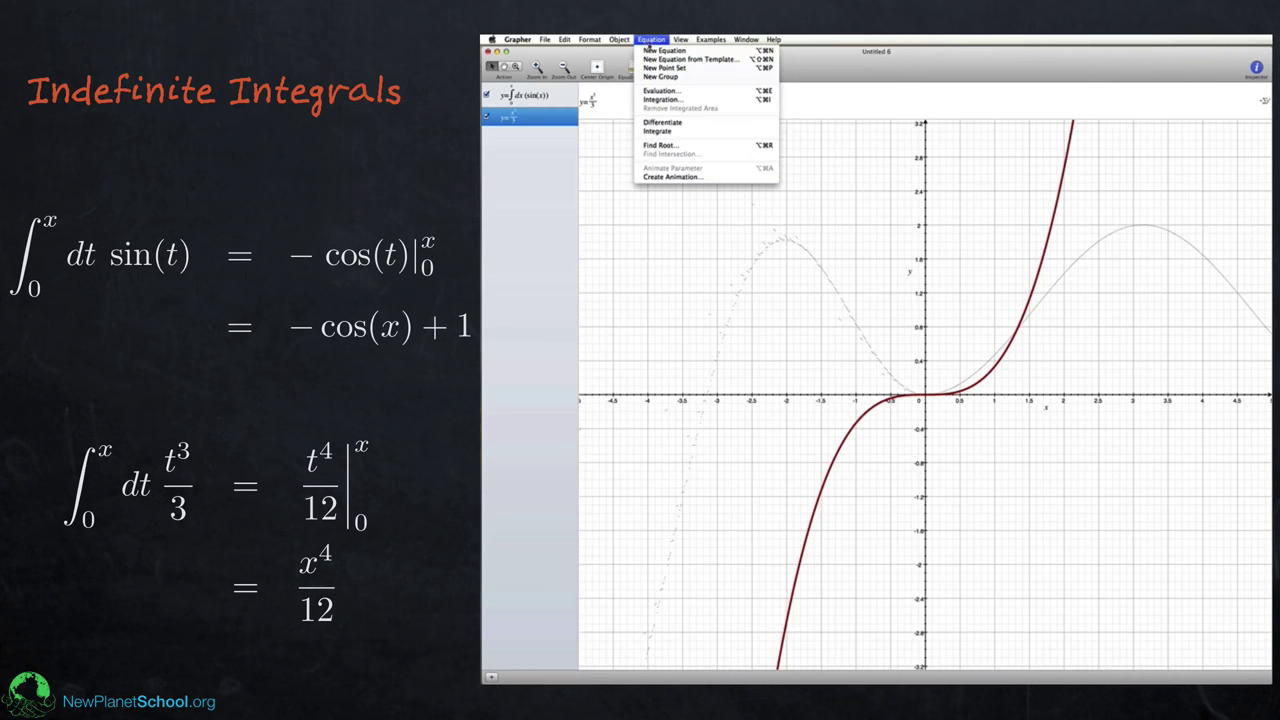
click(681, 133)
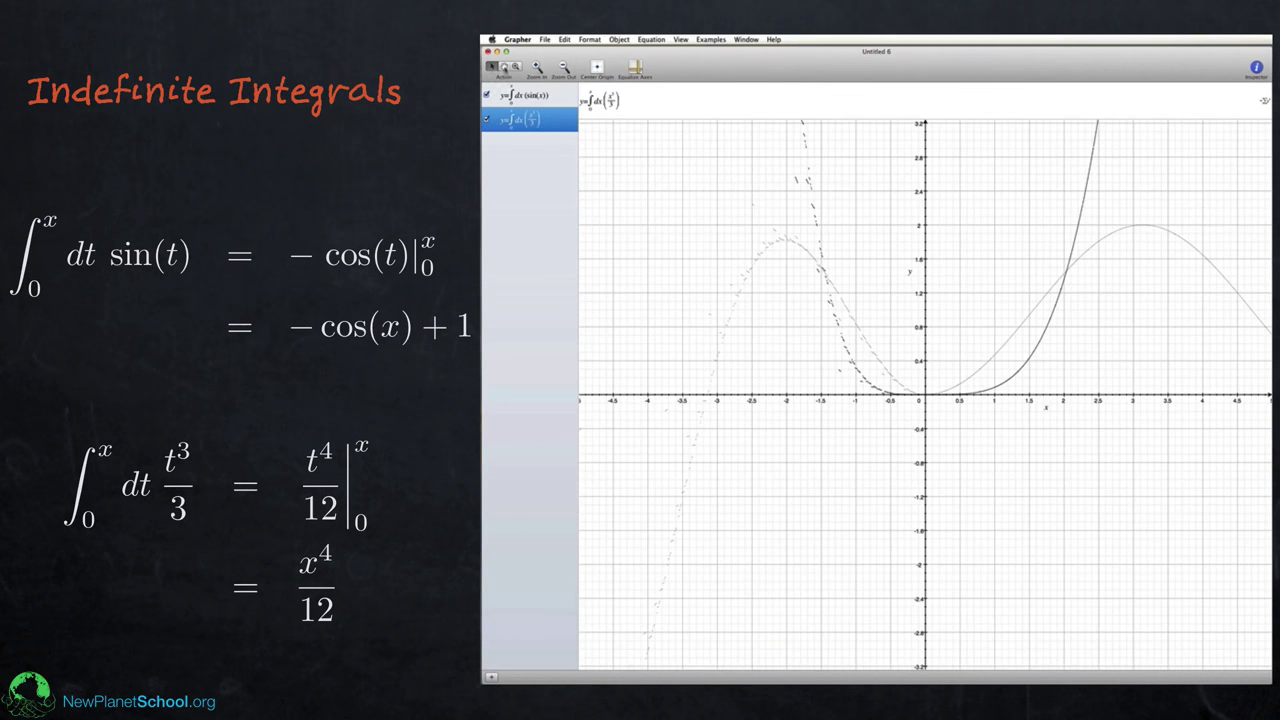
Add the equation y = -cos(x)+1 and plot it for comparison with the integrated sine curve
click(503, 66)
drag(936, 358, 663, 364)
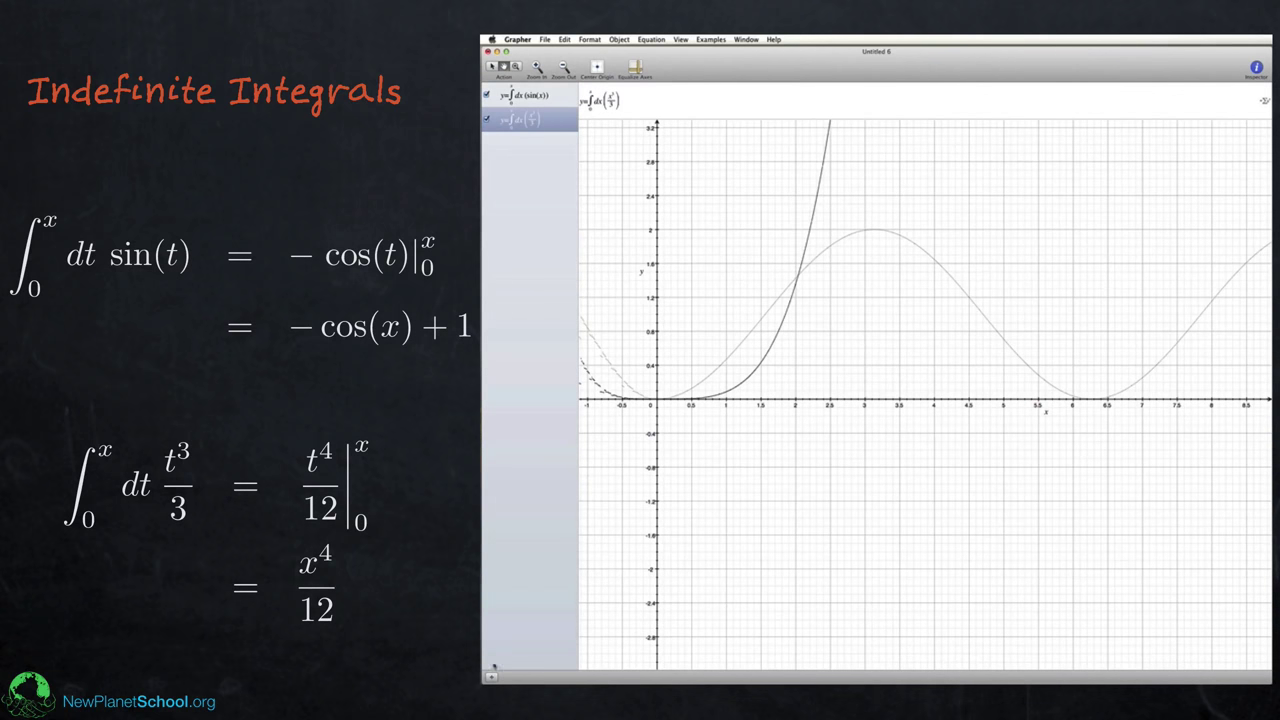
click(491, 677)
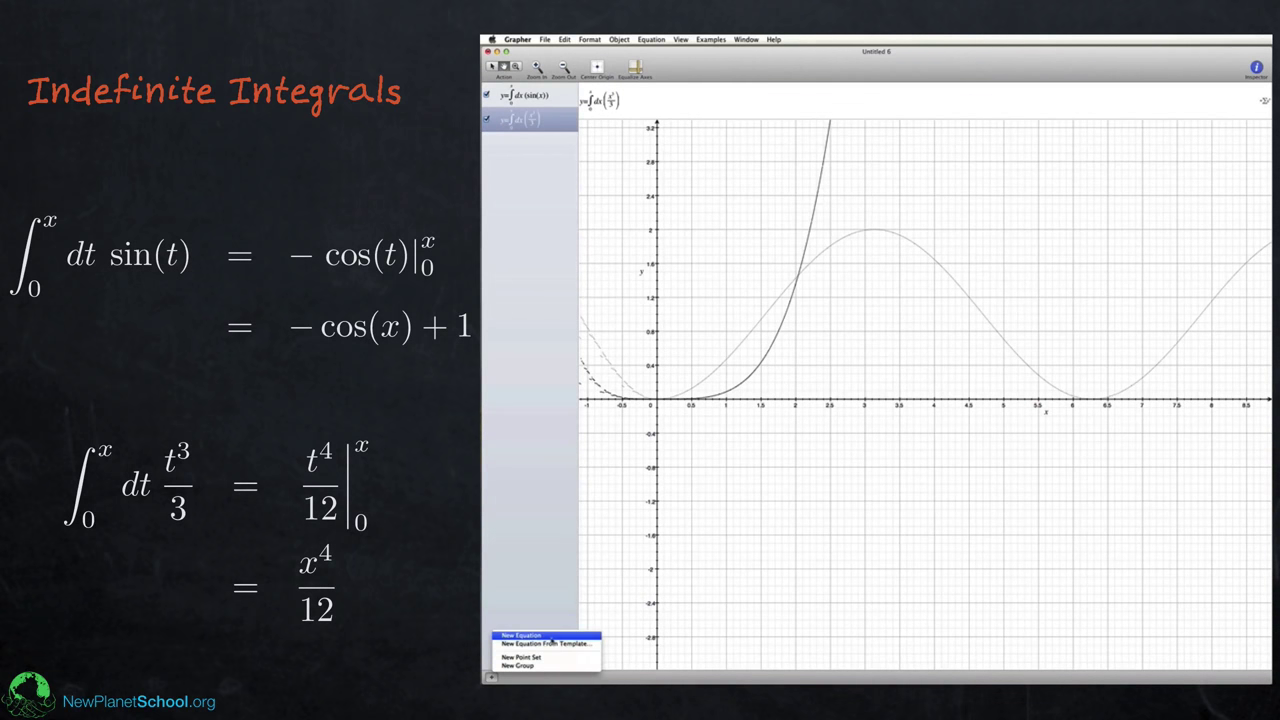
click(552, 637)
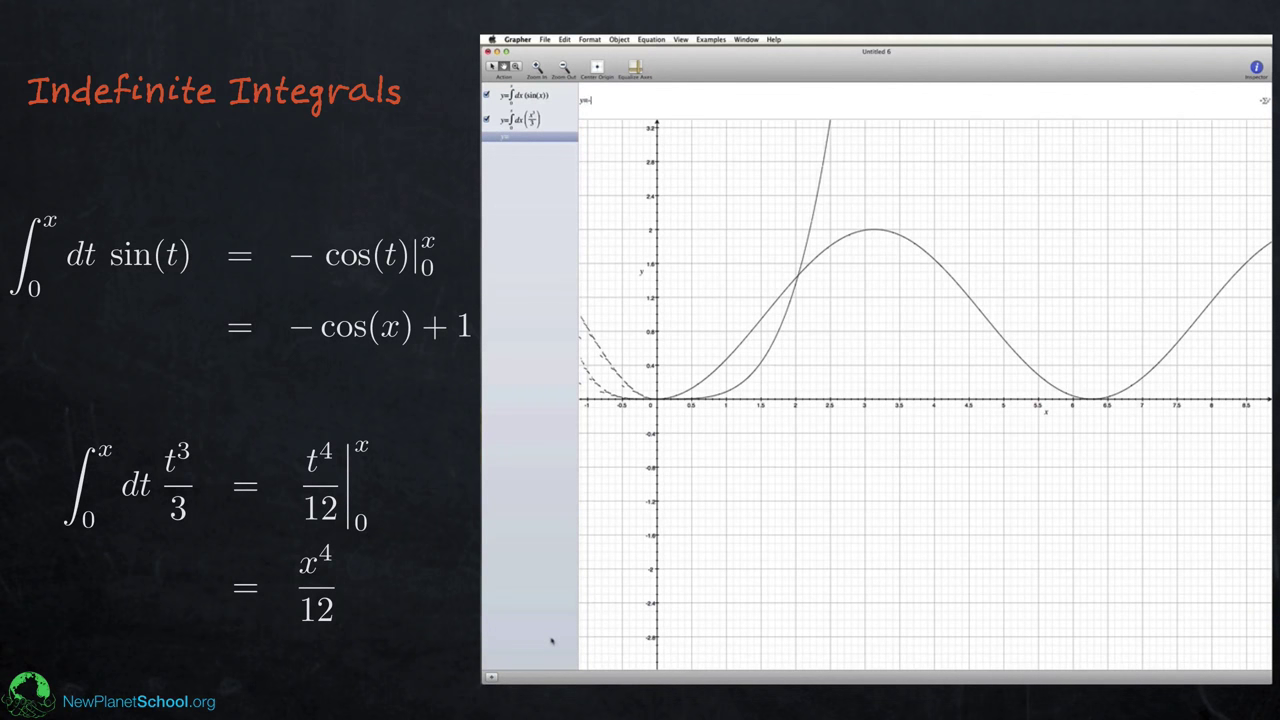
text(-cos(x))
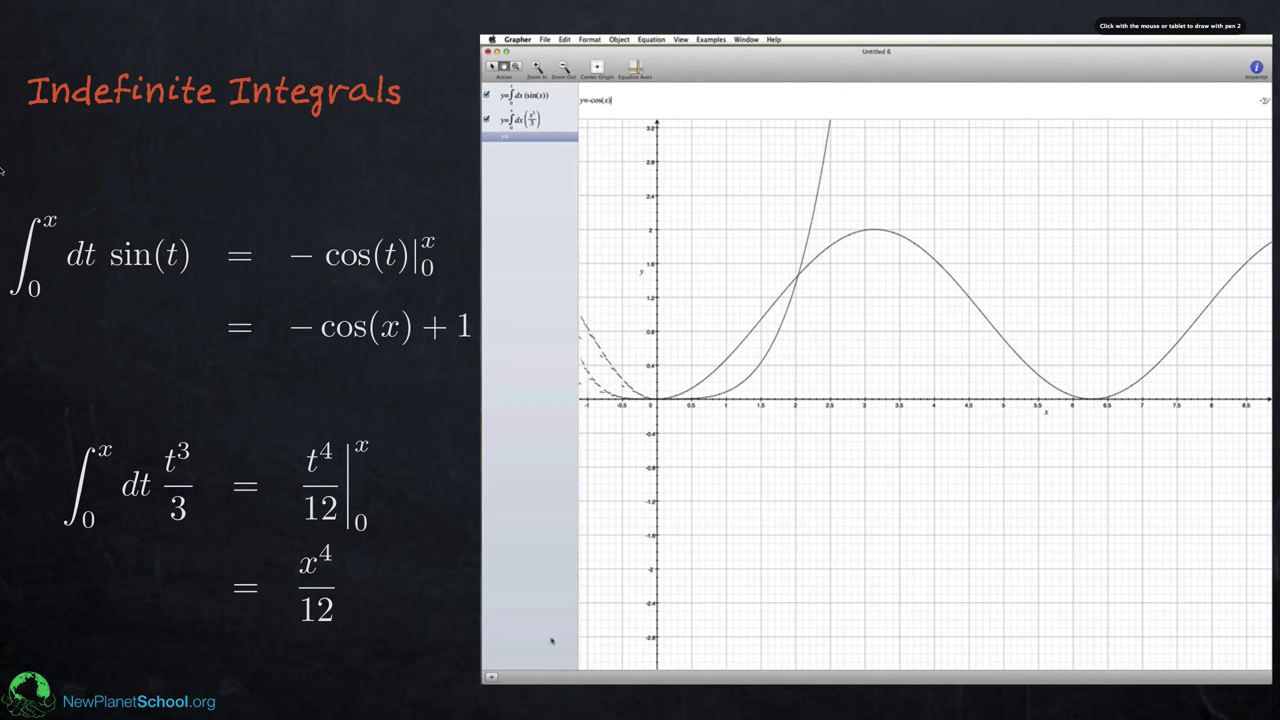
text(+1)
drag(116, 257, 121, 276)
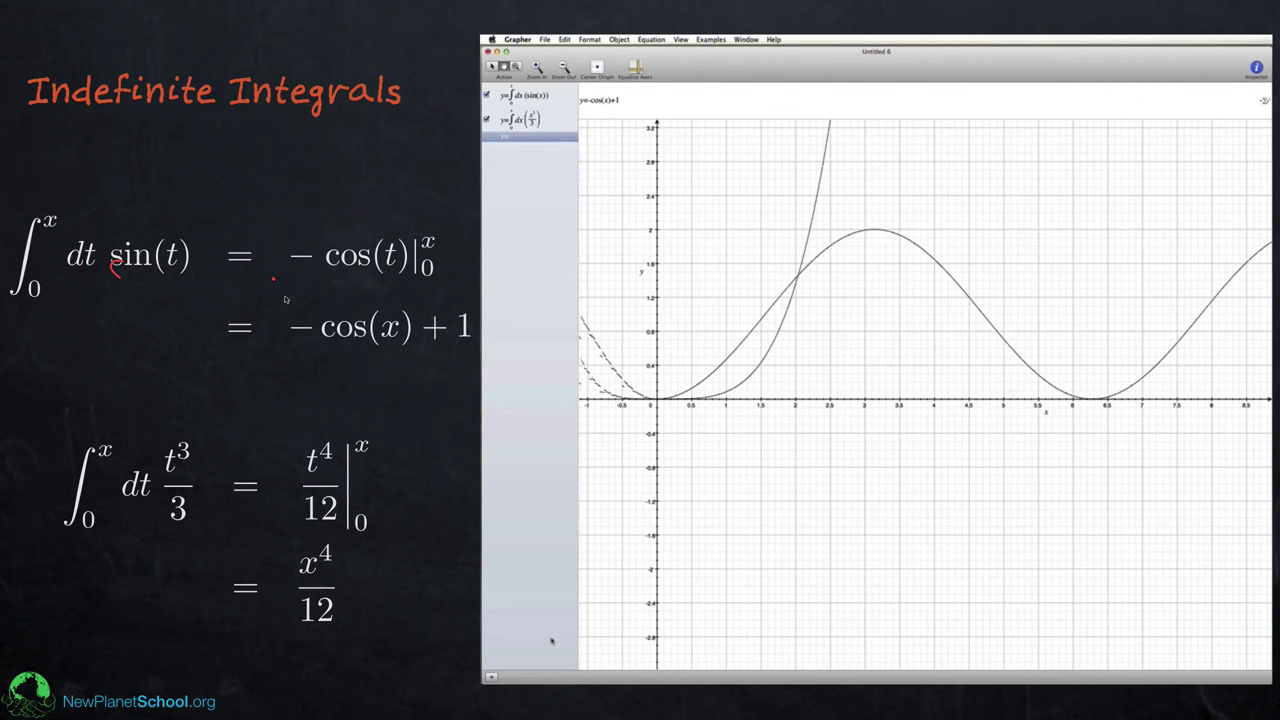
key(Return)
drag(285, 356, 470, 355)
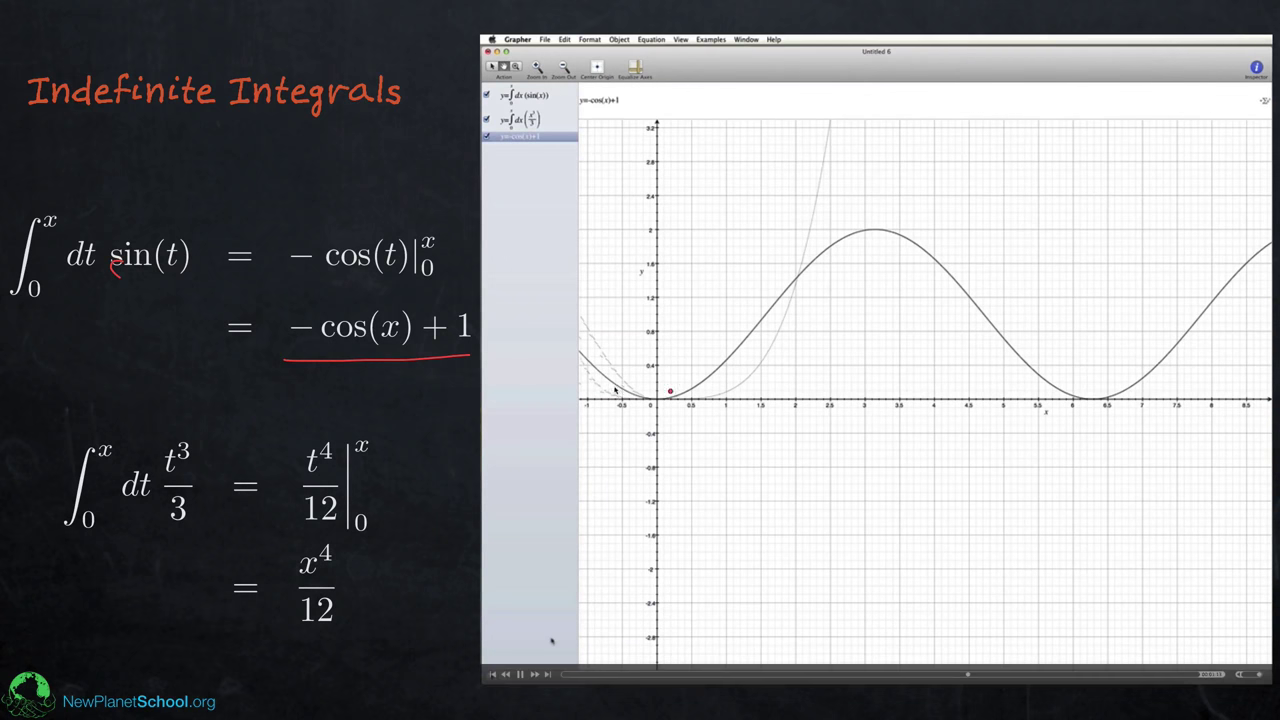
mouse_move(426, 366)
mouse_down()
mouse_move(463, 389)
mouse_move(456, 398)
mouse_up()
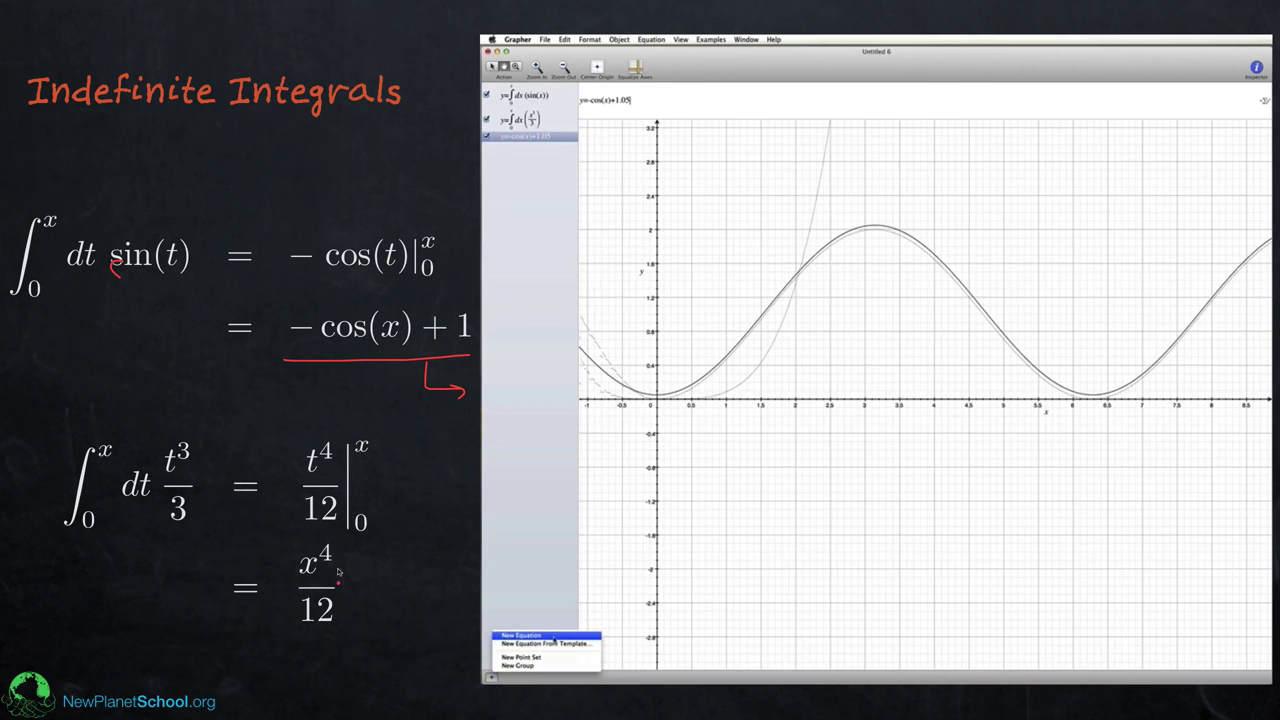
mouse_move(360, 591)
mouse_down()
mouse_move(458, 577)
mouse_move(452, 591)
mouse_up()
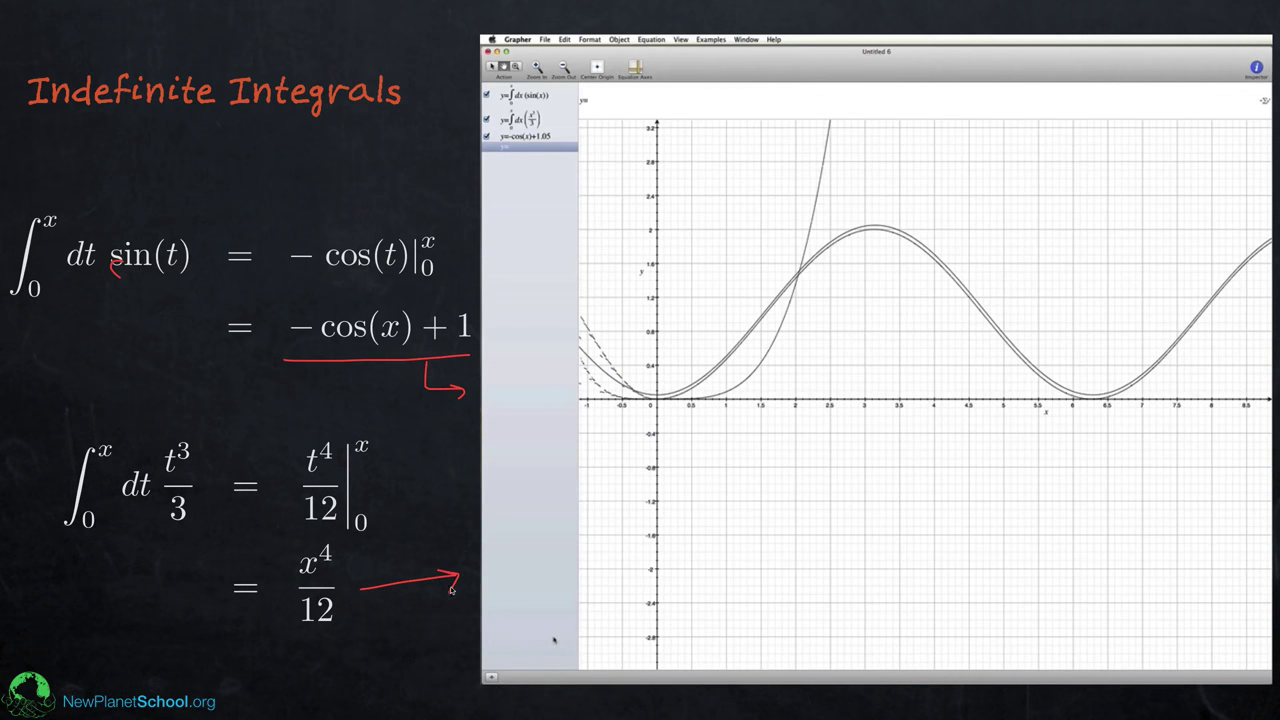
click(419, 483)
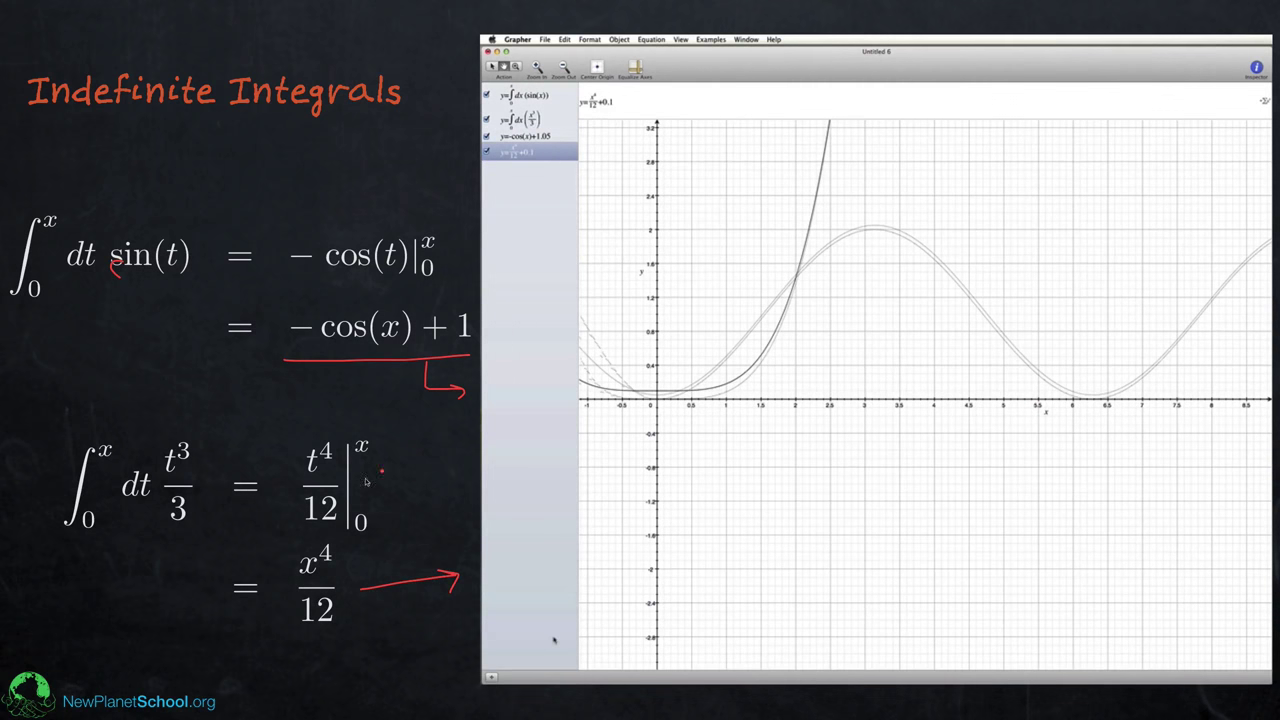
mouse_move(517, 399)
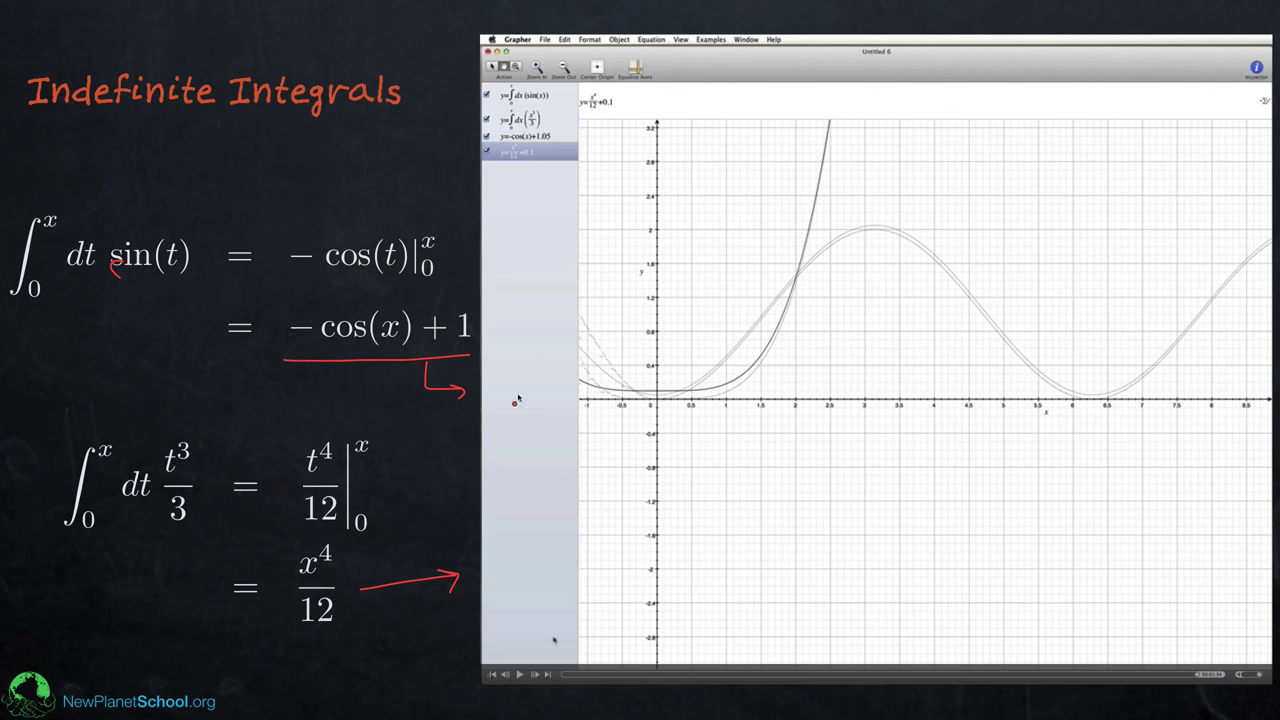
mouse_move(600, 317)
mouse_down()
mouse_move(584, 370)
mouse_move(620, 398)
mouse_up()
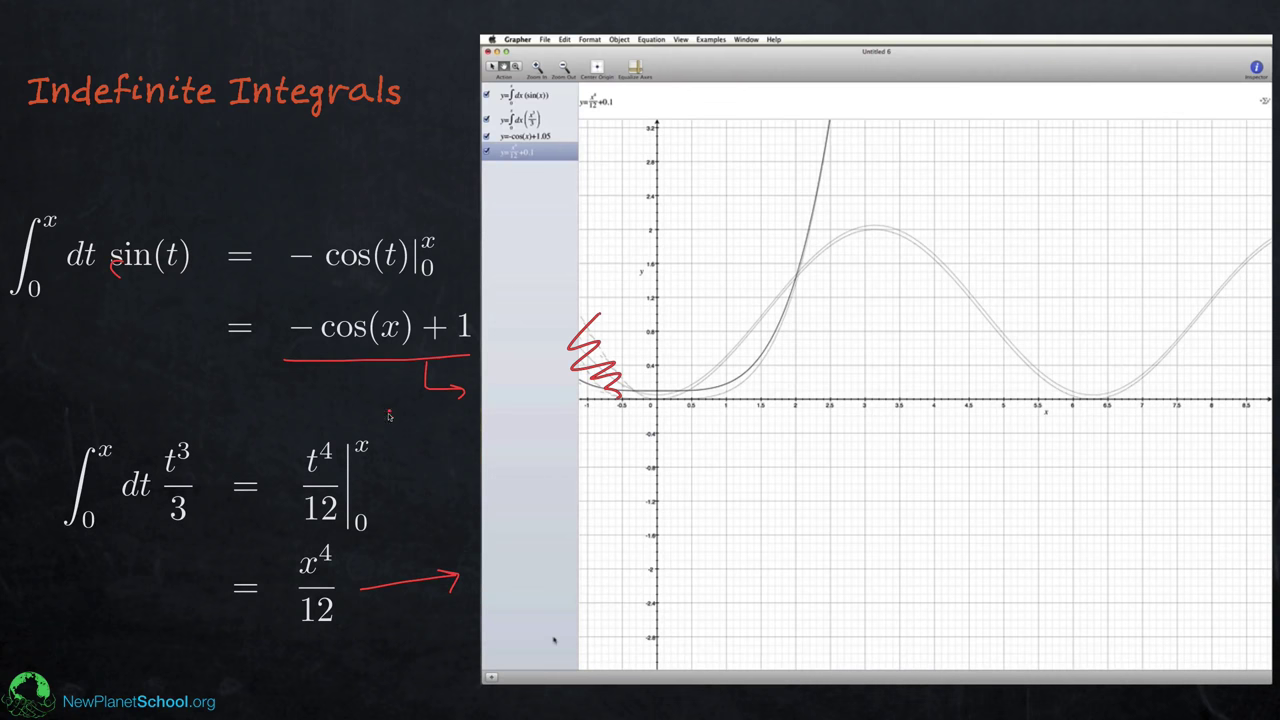
mouse_move(622, 384)
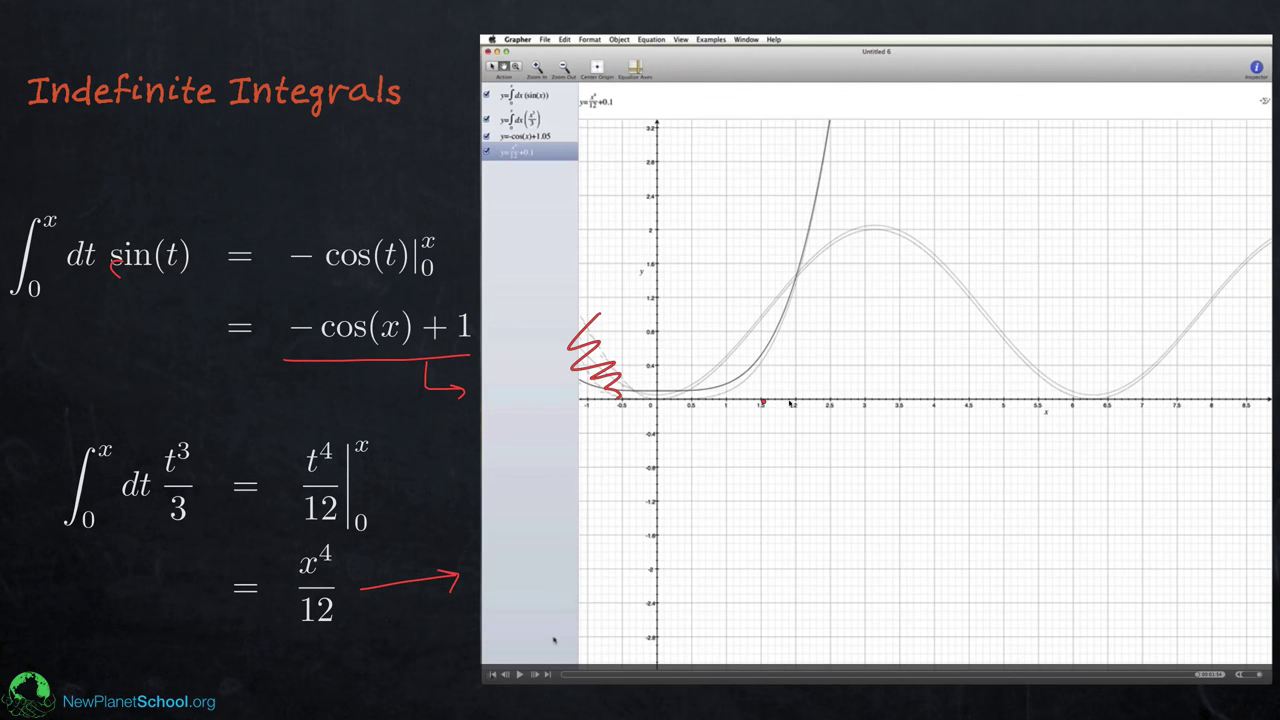
mouse_move(1046, 402)
mouse_down()
mouse_move(1040, 418)
mouse_move(1050, 401)
mouse_up()
mouse_move(655, 400)
mouse_down()
mouse_move(640, 412)
mouse_move(658, 399)
mouse_up()
mouse_move(508, 104)
mouse_down()
mouse_move(512, 84)
mouse_move(510, 130)
mouse_move(512, 106)
mouse_up()
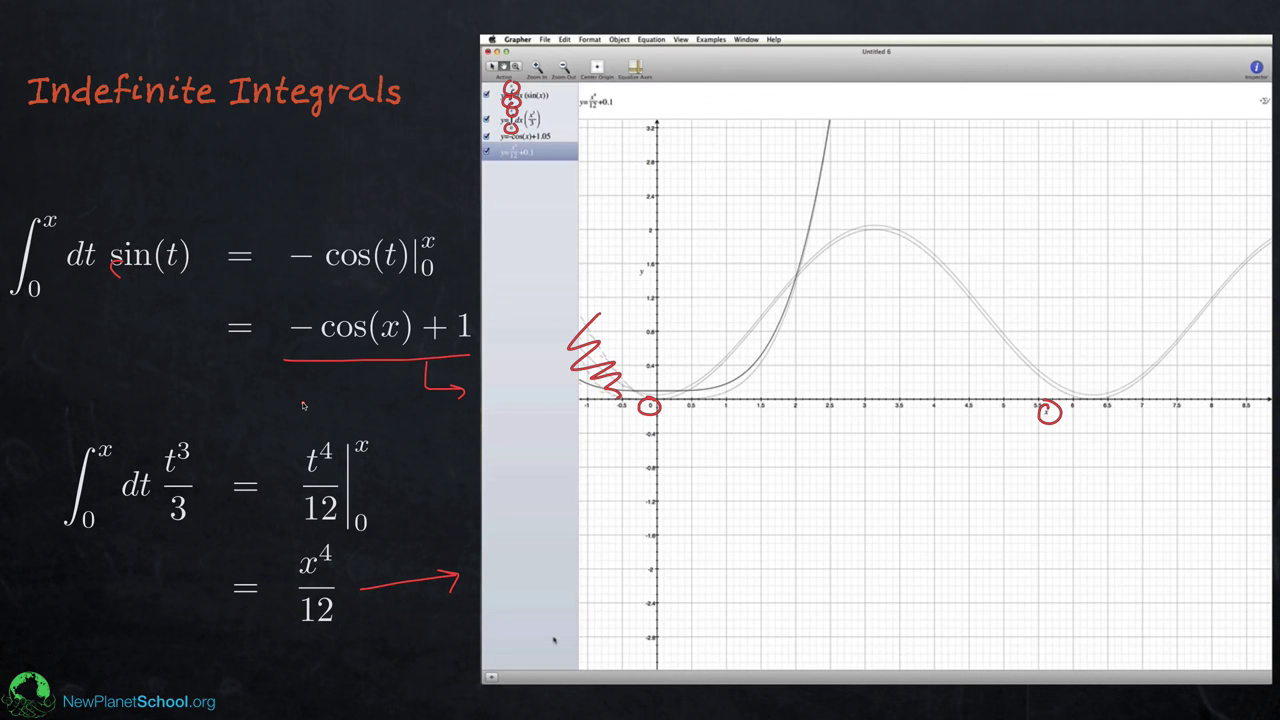
key(3)
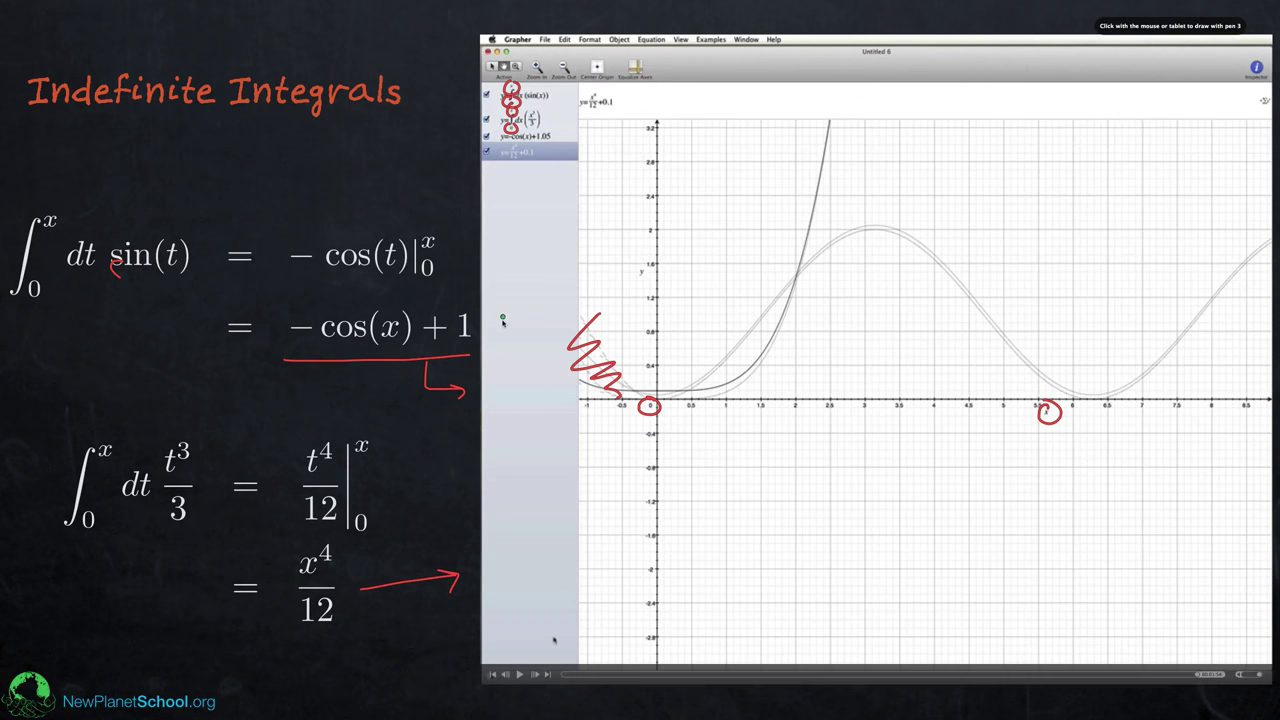
mouse_move(465, 312)
mouse_down()
mouse_move(419, 320)
mouse_move(466, 346)
mouse_move(445, 308)
mouse_up()
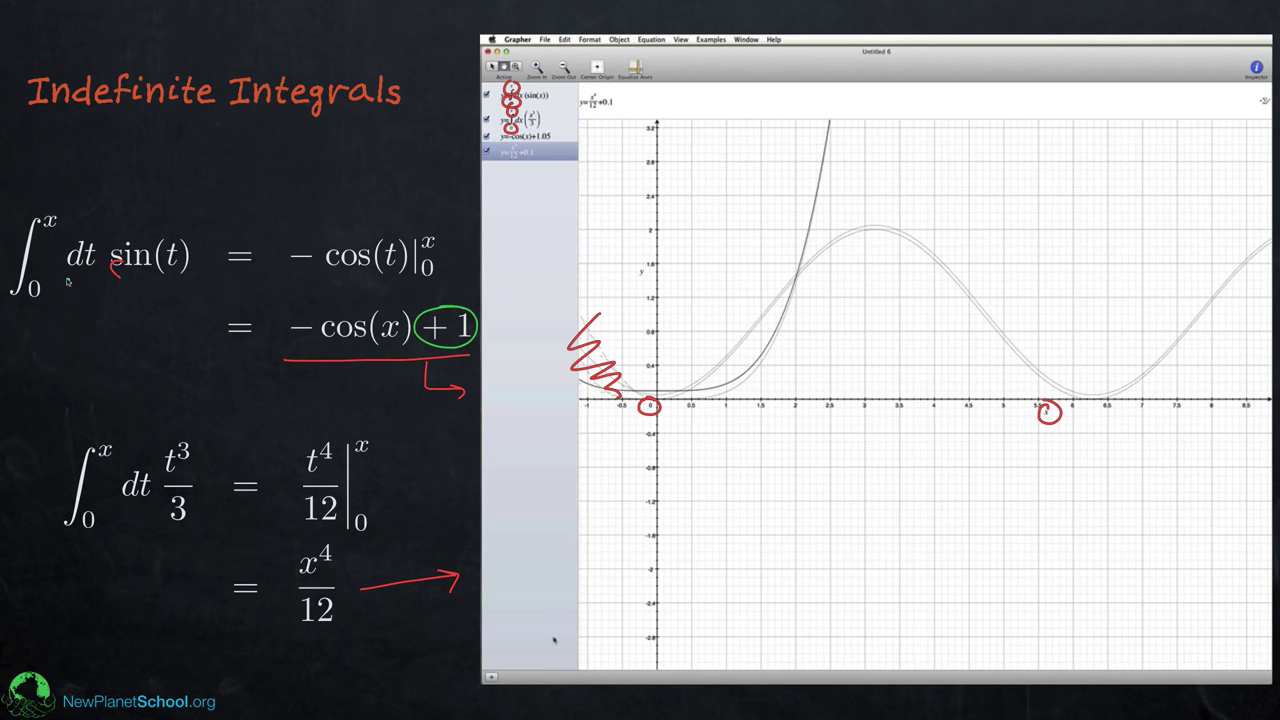
drag(70, 283, 180, 282)
drag(318, 351, 401, 351)
key(Escape)
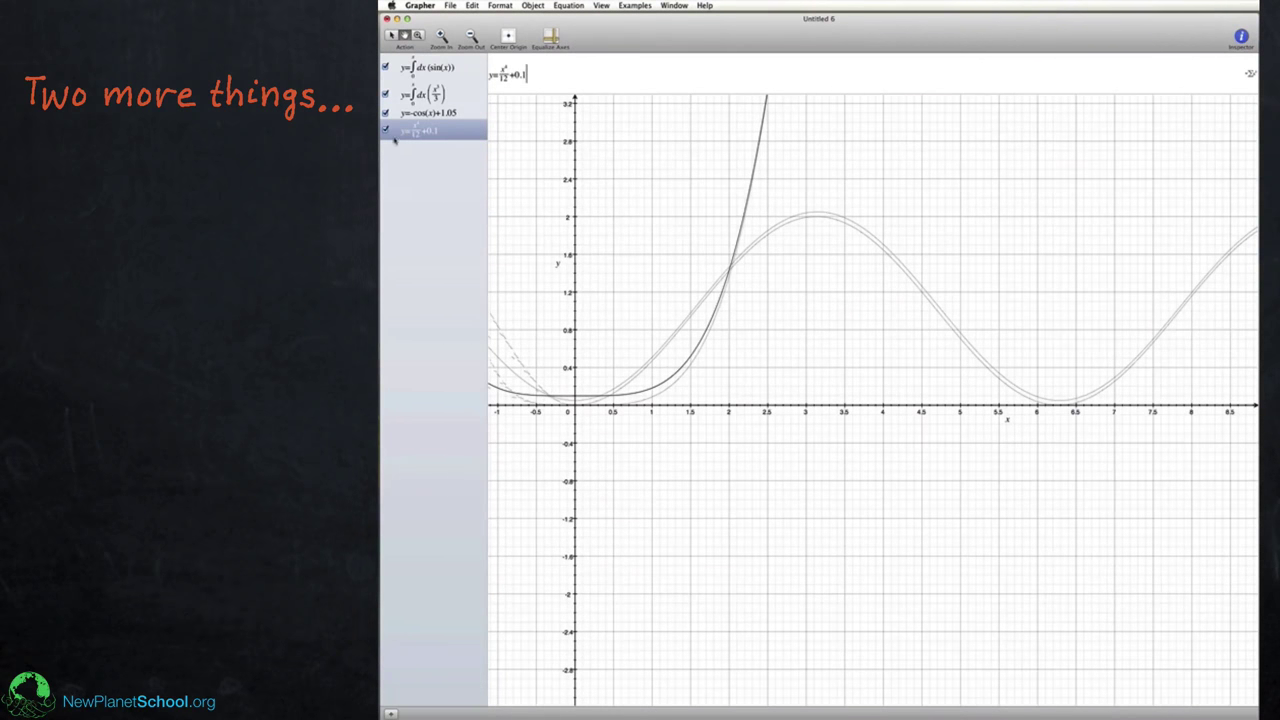
Hide the comparison curves y = x⁴/12+0.1 and y = -cos(x)+1.05
click(386, 130)
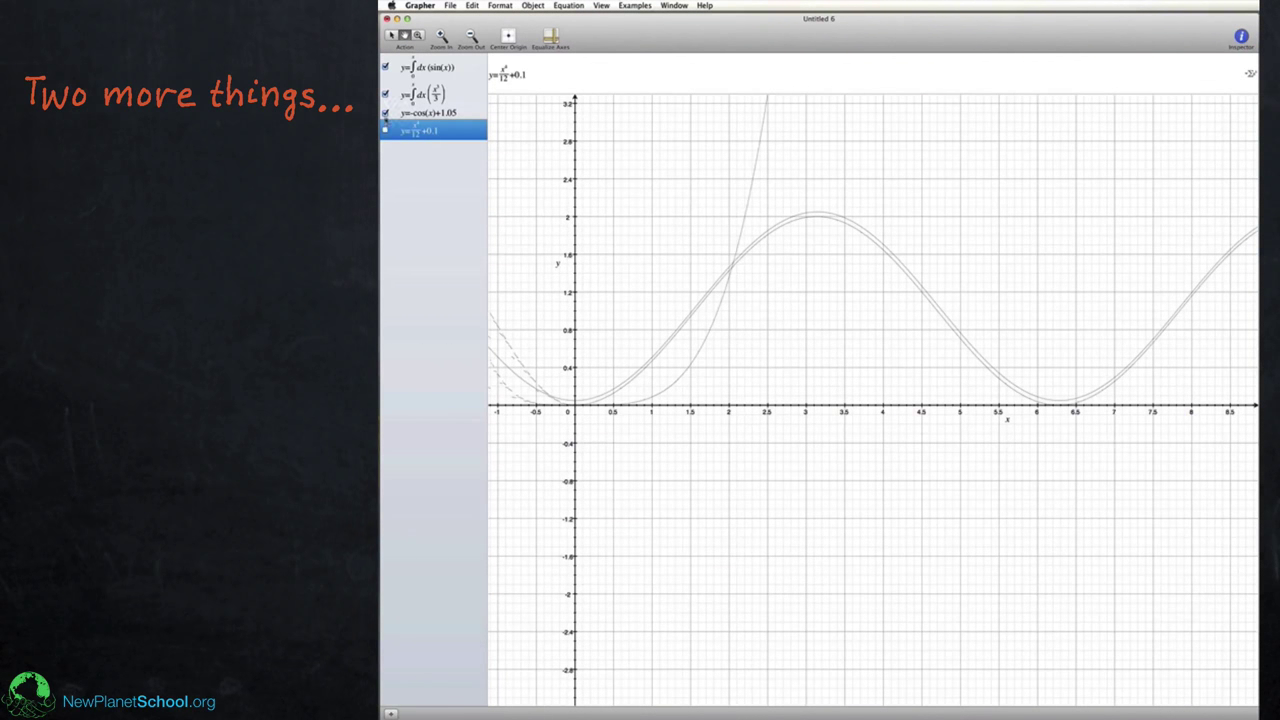
click(385, 114)
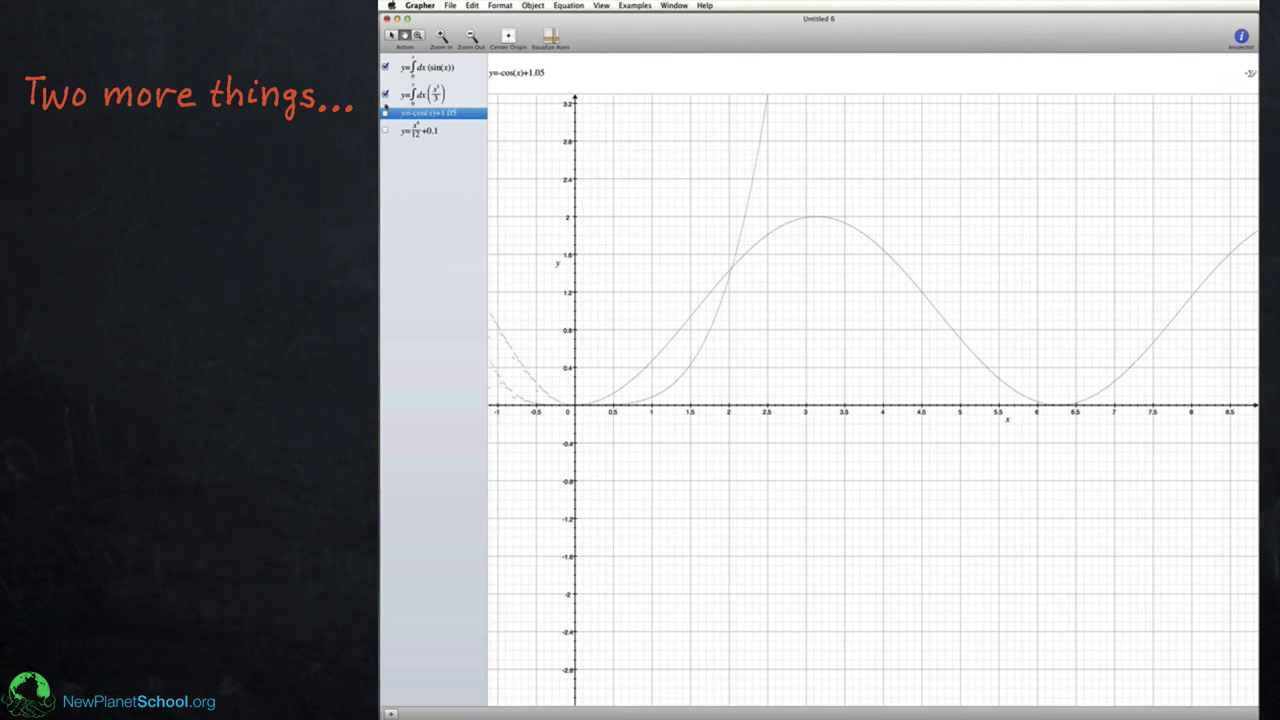
Hide the integrated x³/3 curve and integrate the sine integral again from 0 to x to plot its double integral
click(386, 94)
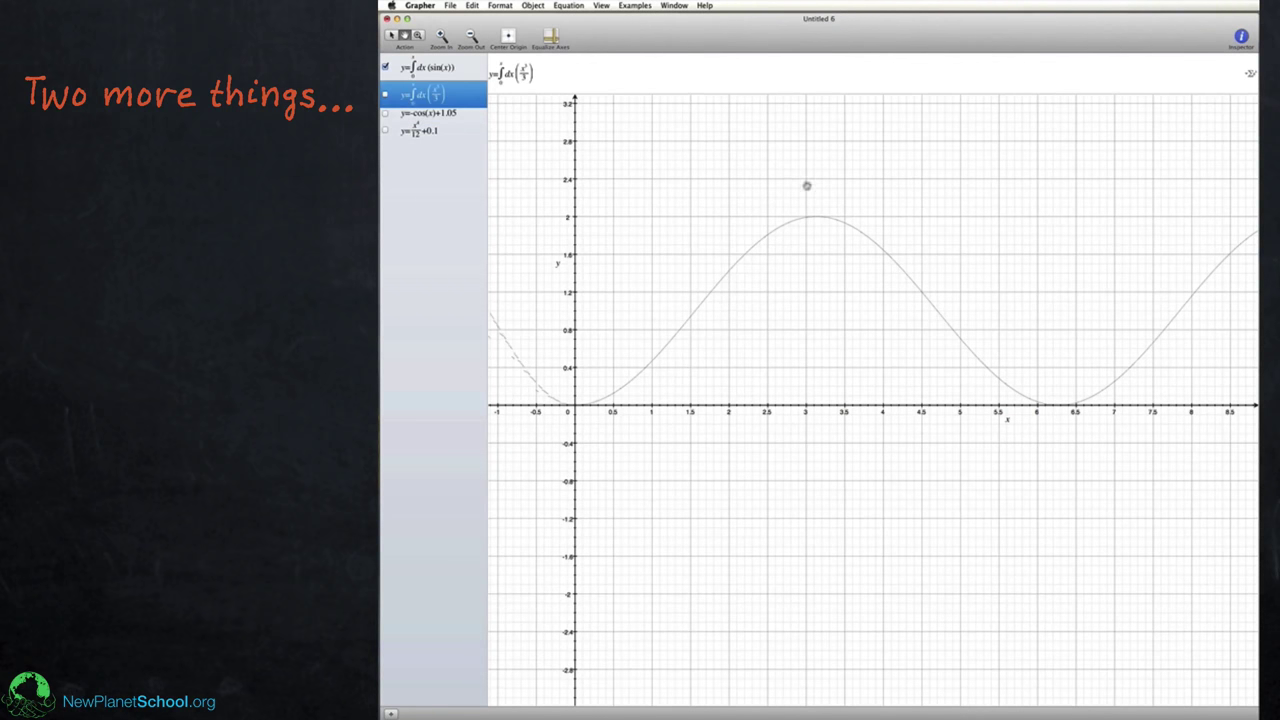
click(438, 72)
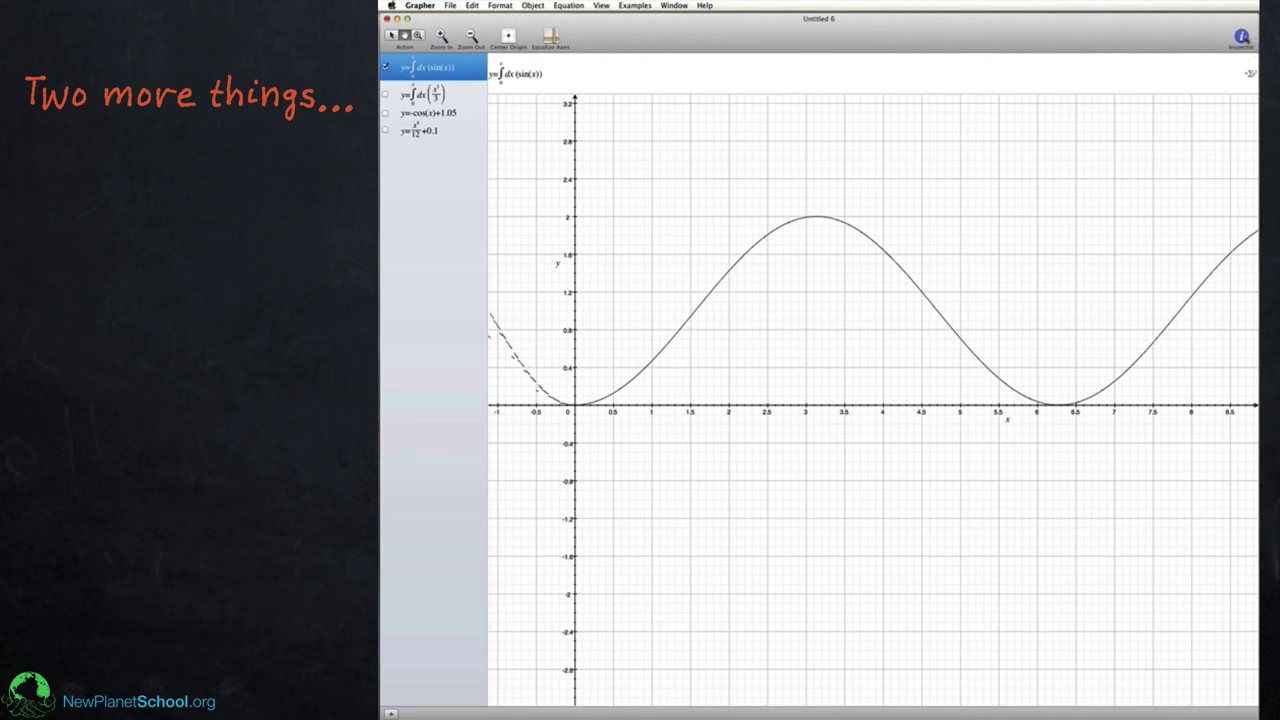
click(569, 5)
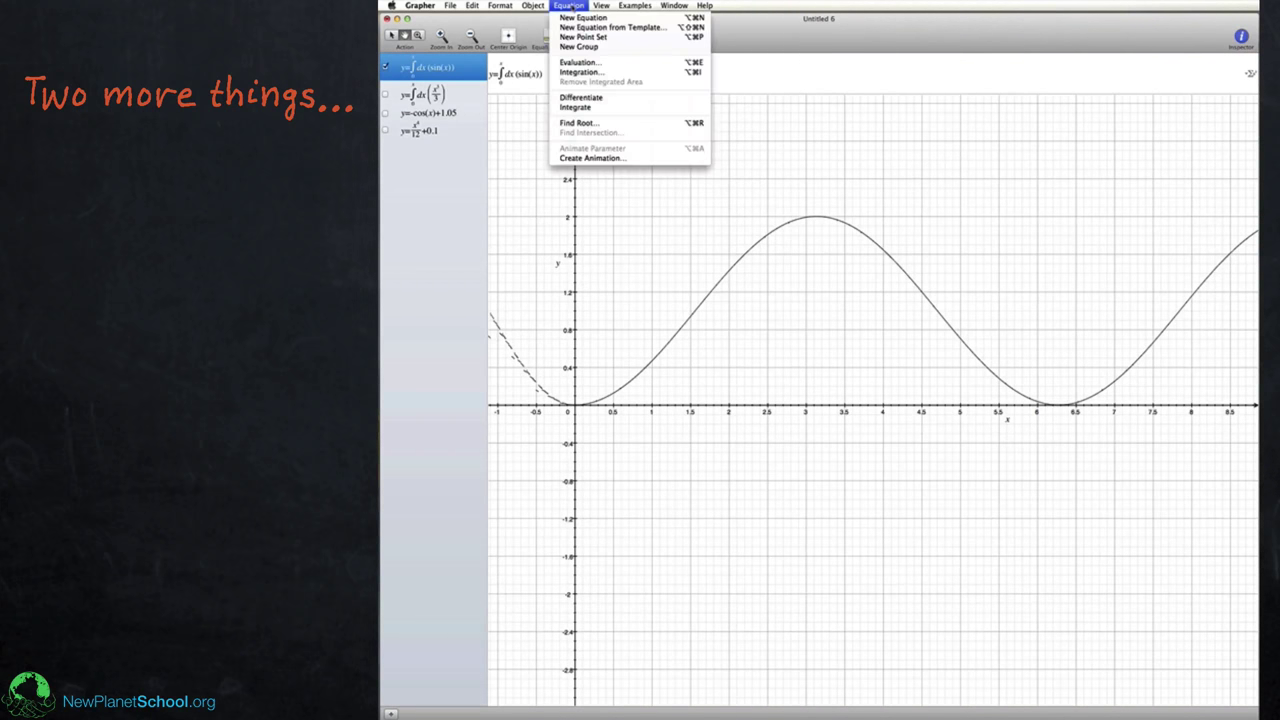
click(622, 108)
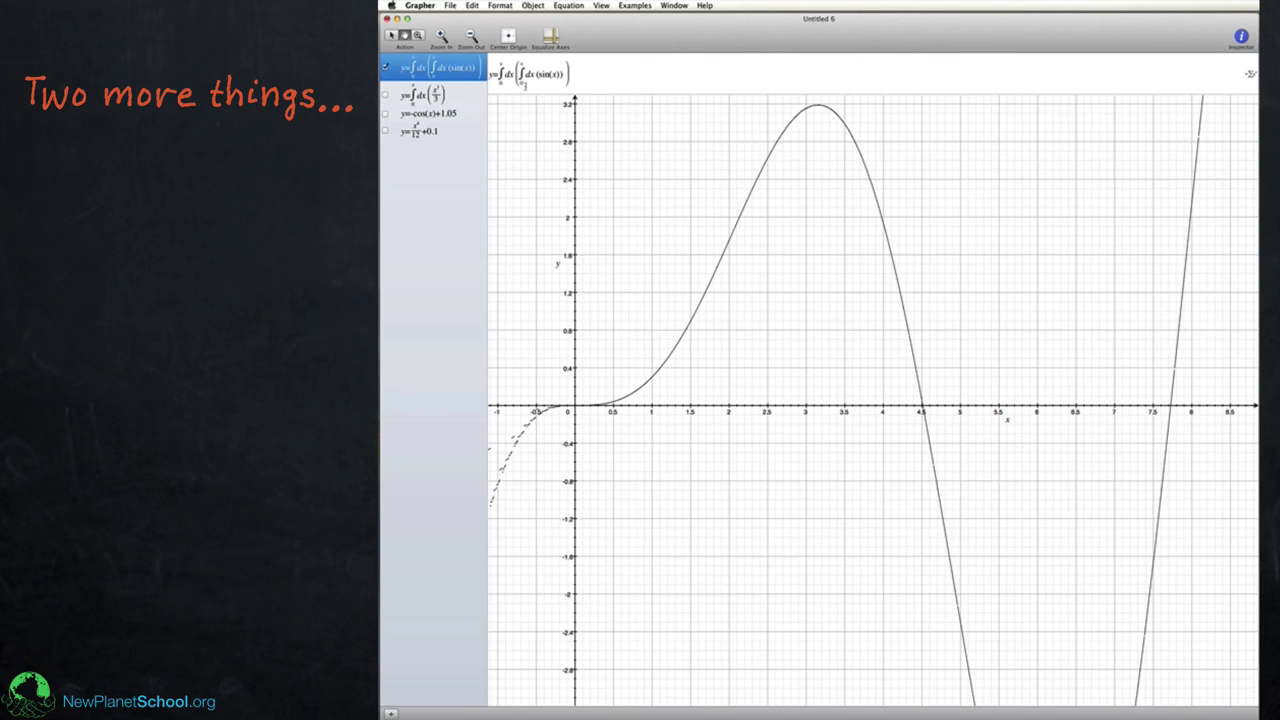
Change the lower limits of the inner and outer integrals in the double integral of sin(x)
click(520, 84)
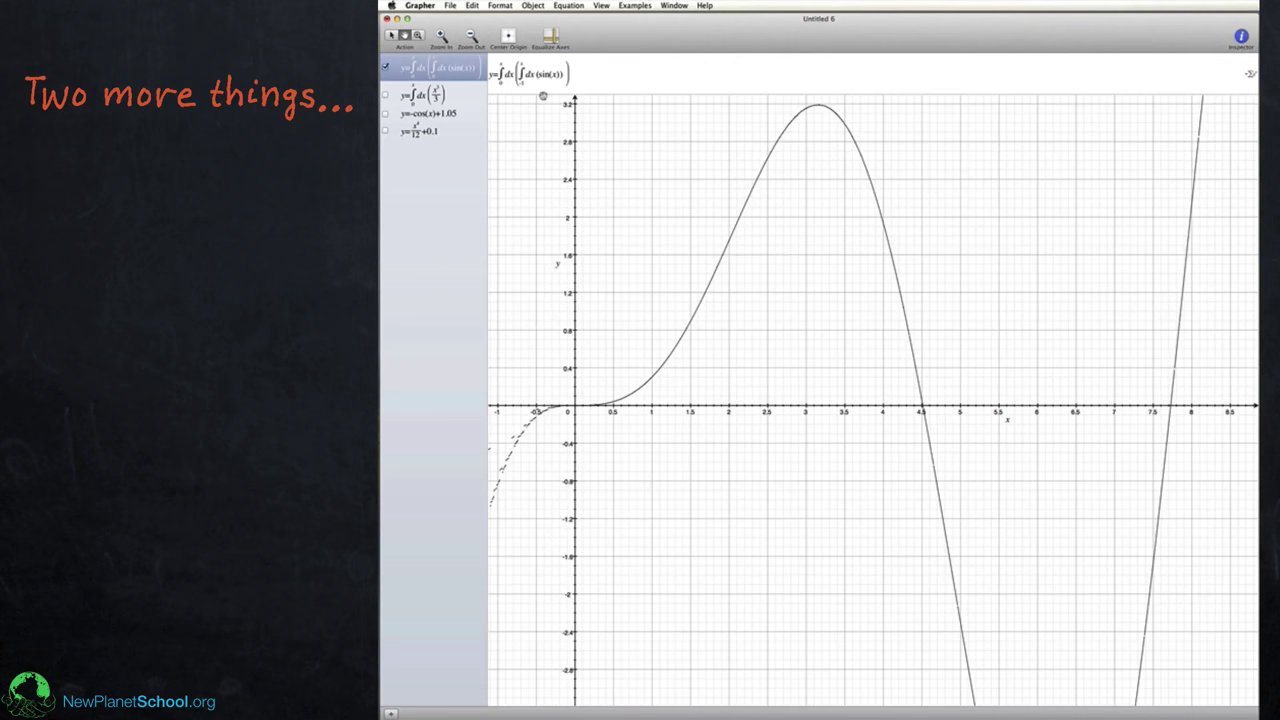
text(2)
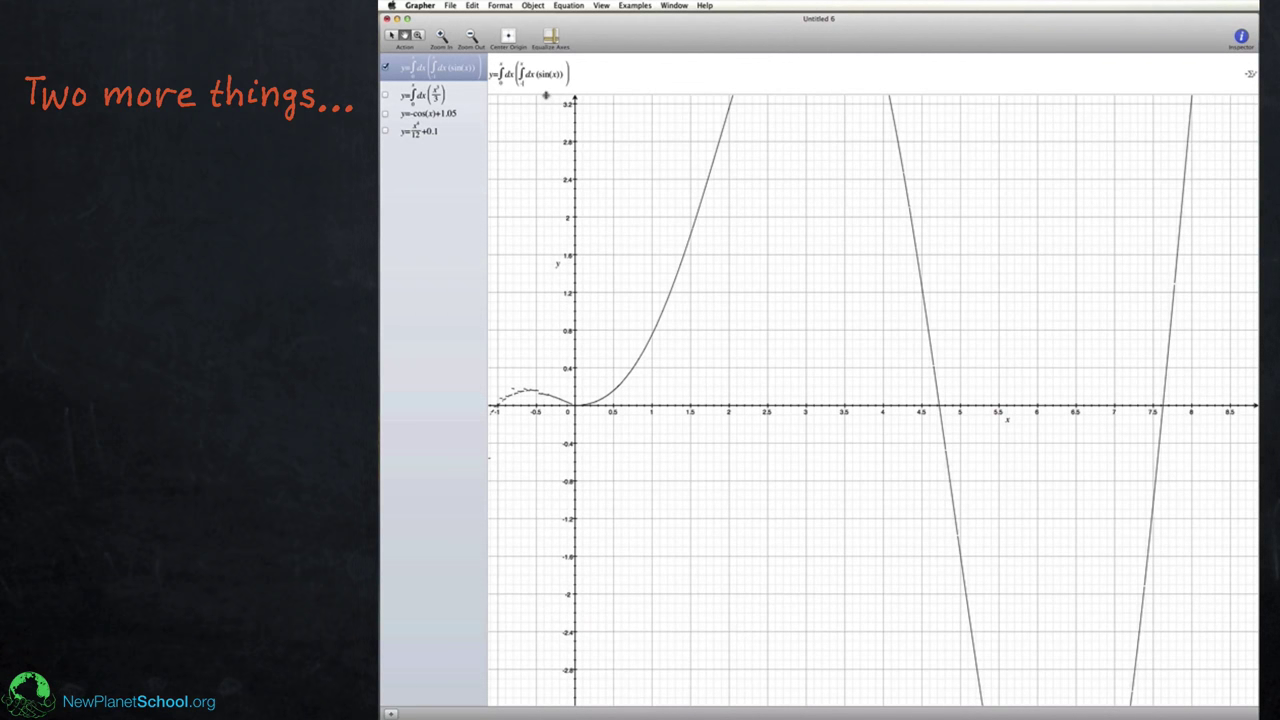
key(BackSpace)
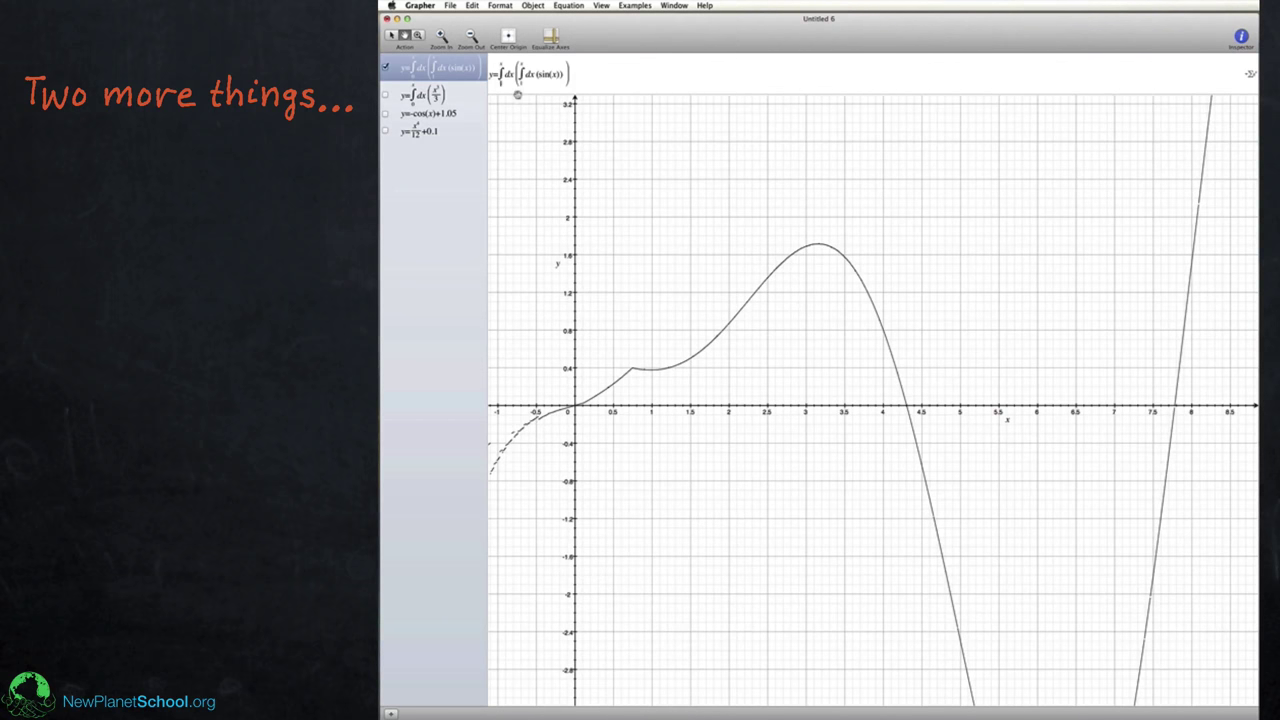
text(1)
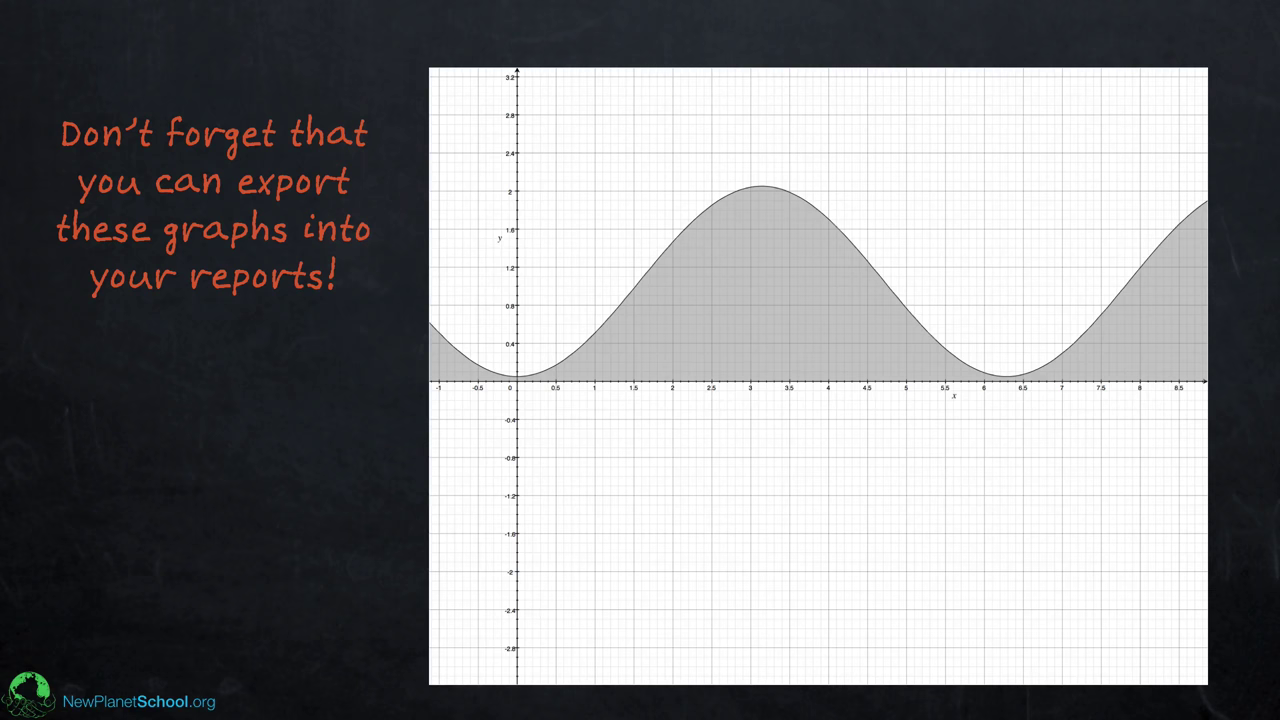
key(3)
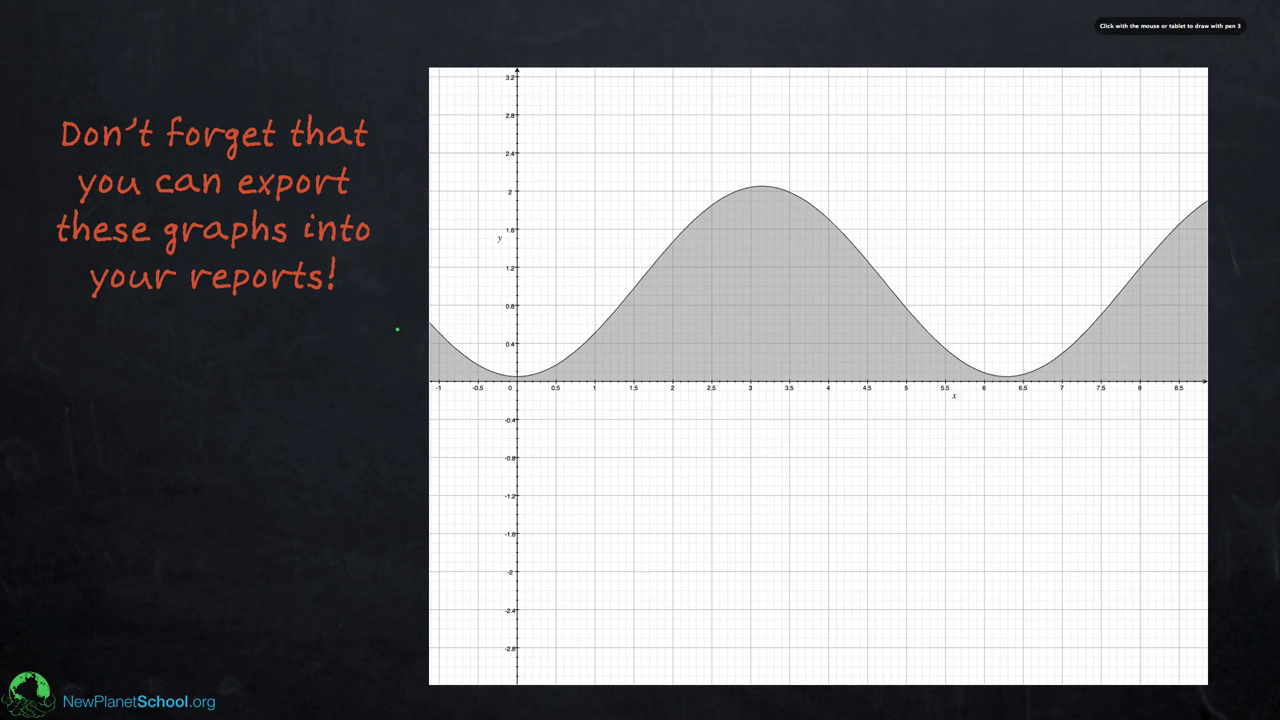
mouse_move(356, 280)
mouse_down()
mouse_move(452, 276)
mouse_move(448, 289)
mouse_up()
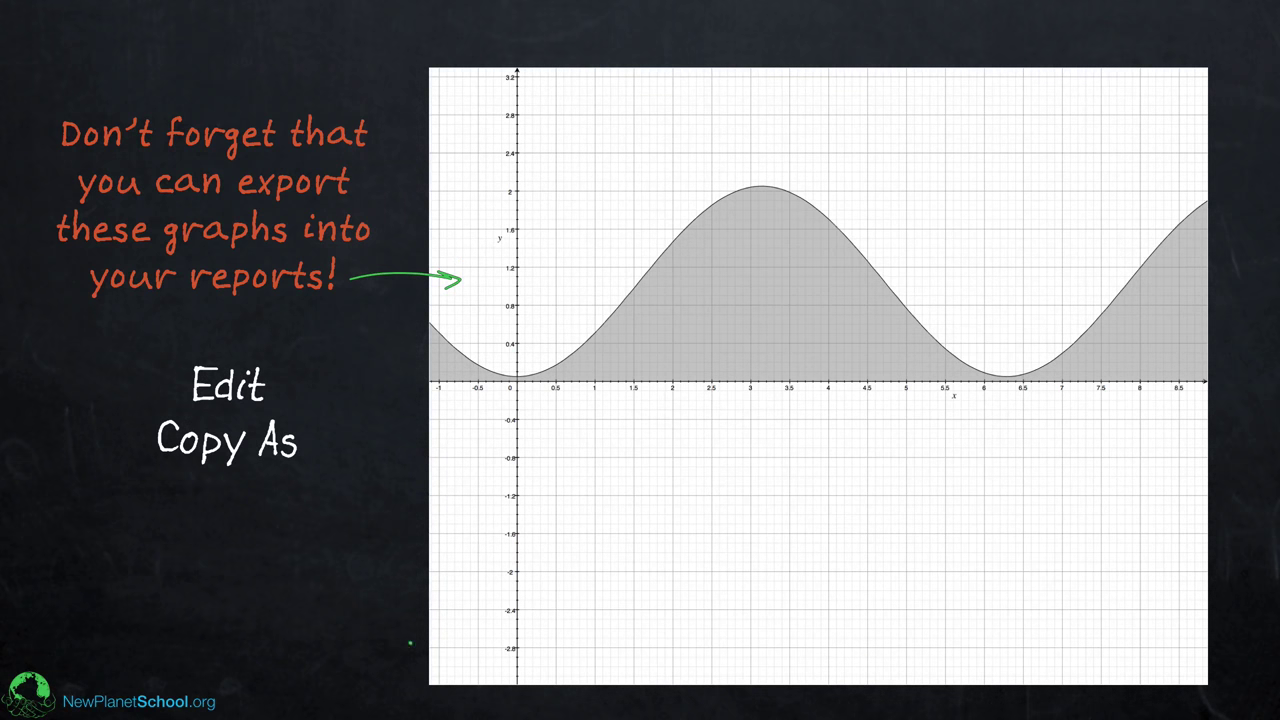
mouse_move(282, 478)
mouse_down()
mouse_move(288, 507)
mouse_move(324, 508)
mouse_up()
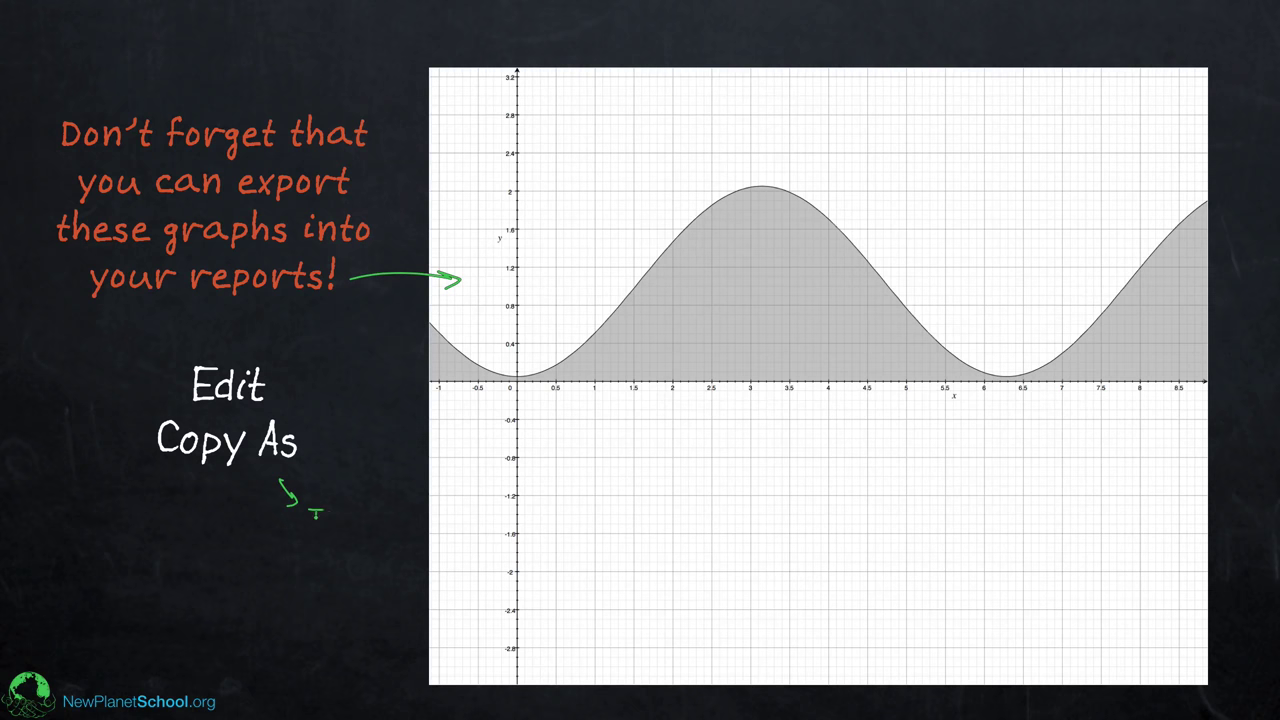